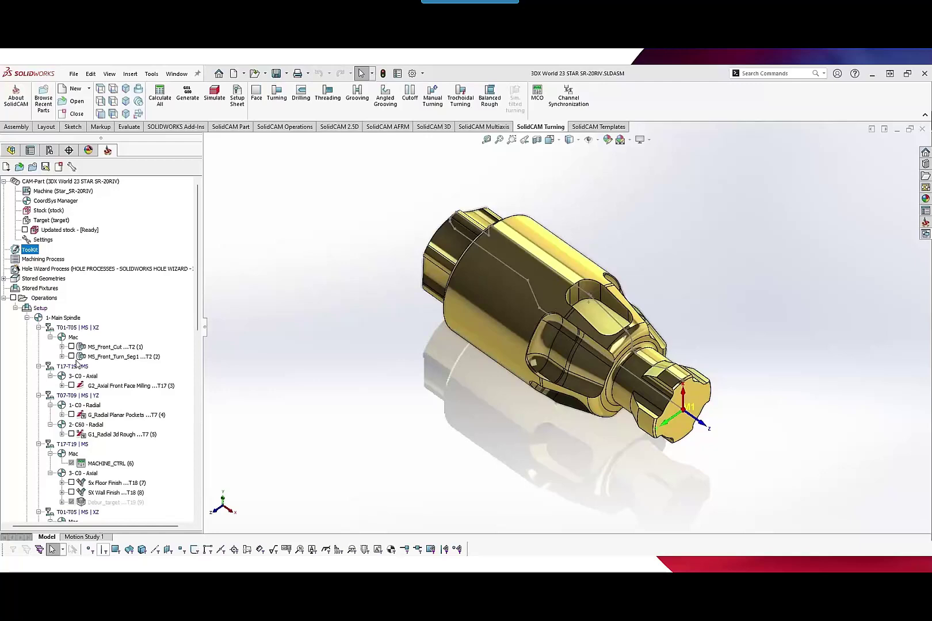
Open the CAM part's ToolKit and display the Star_SR-20RIV machine preview.
double_click(37, 252)
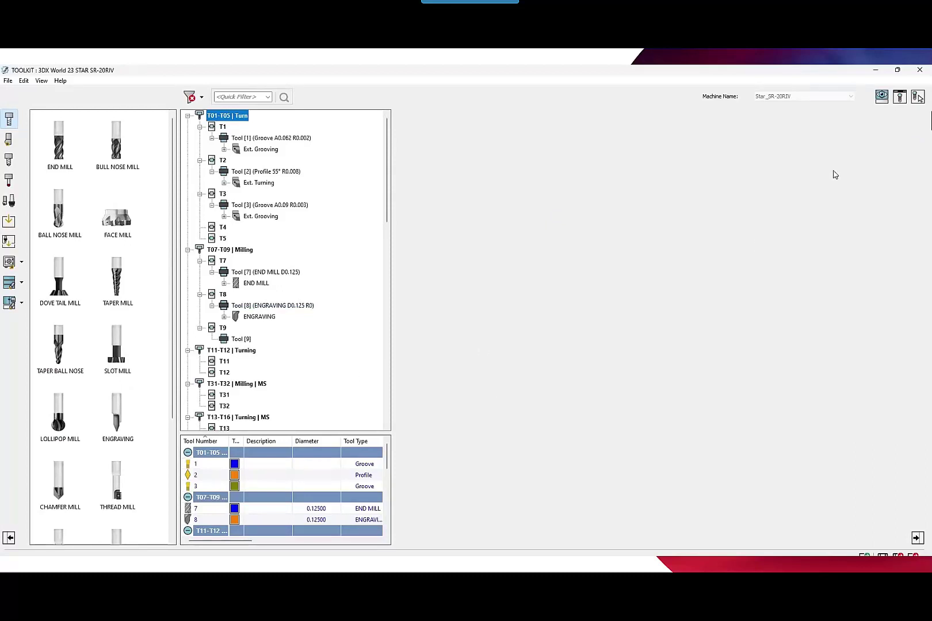
click(883, 99)
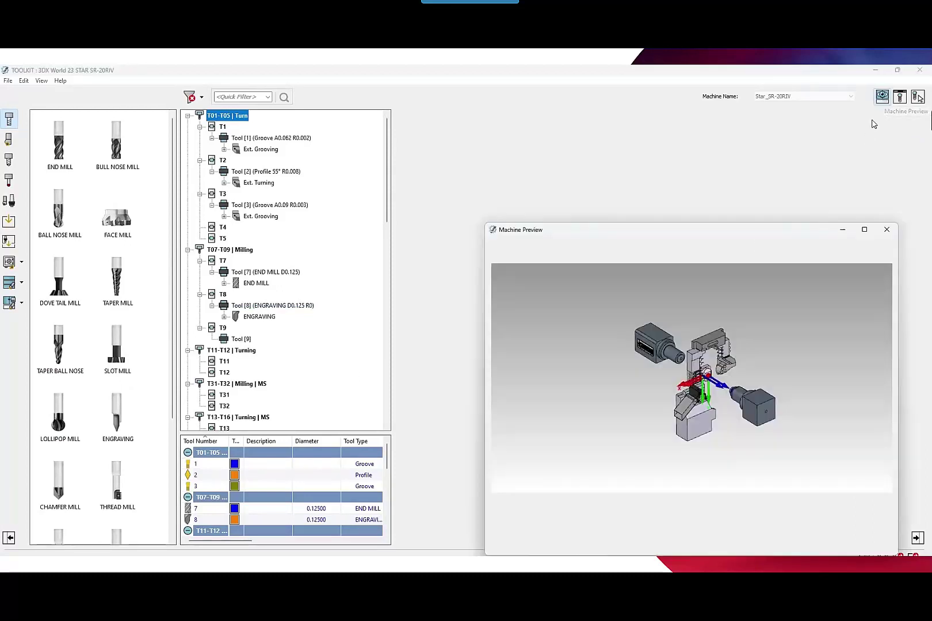
scroll(701, 382, up, 6)
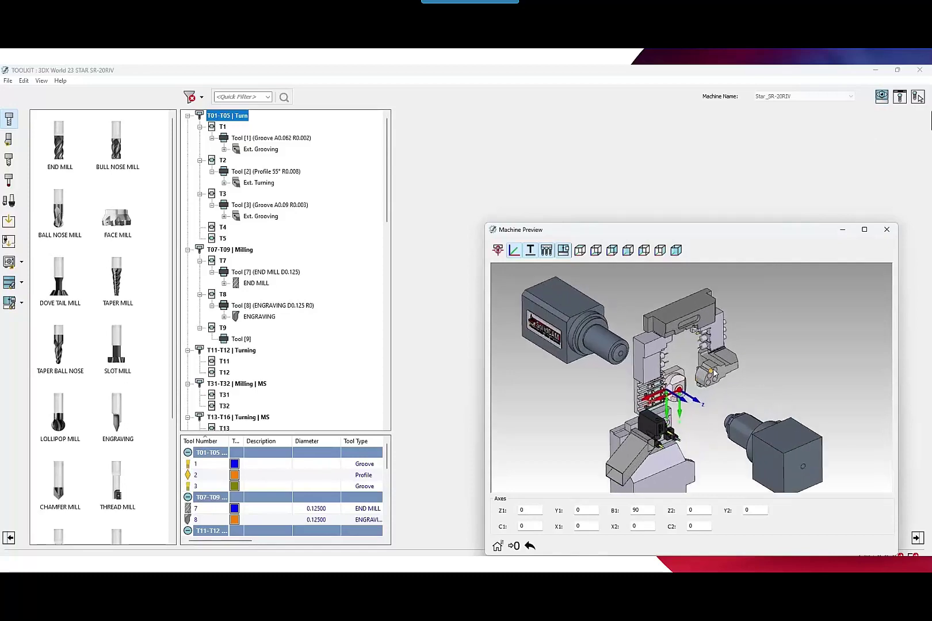
scroll(701, 379, up, 2)
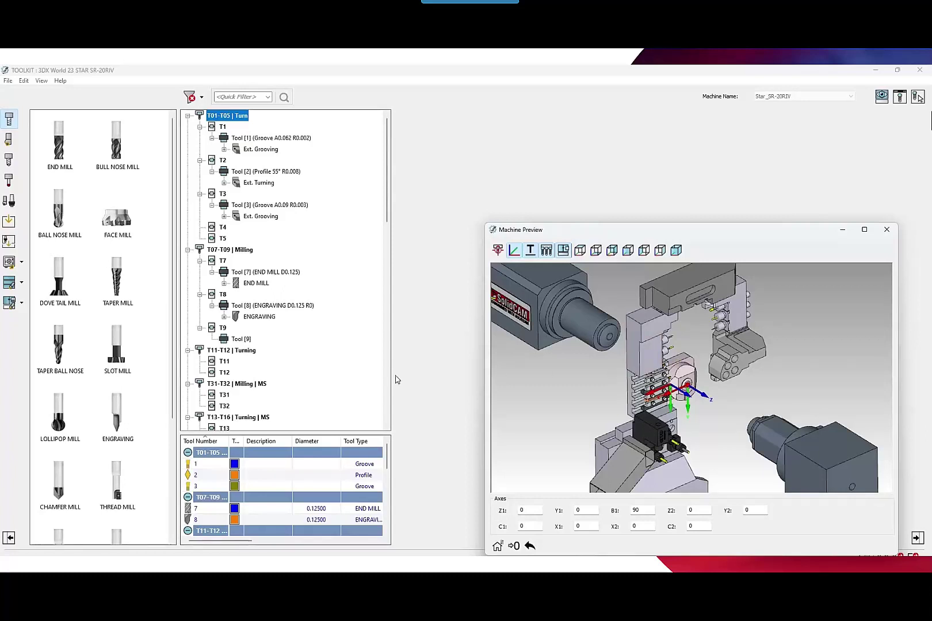
click(10, 264)
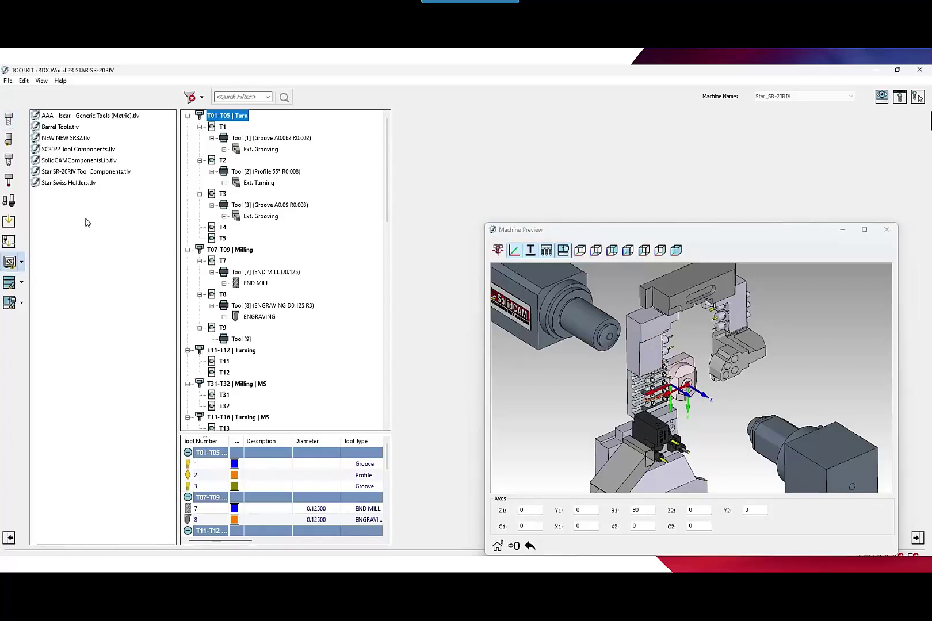
double_click(87, 151)
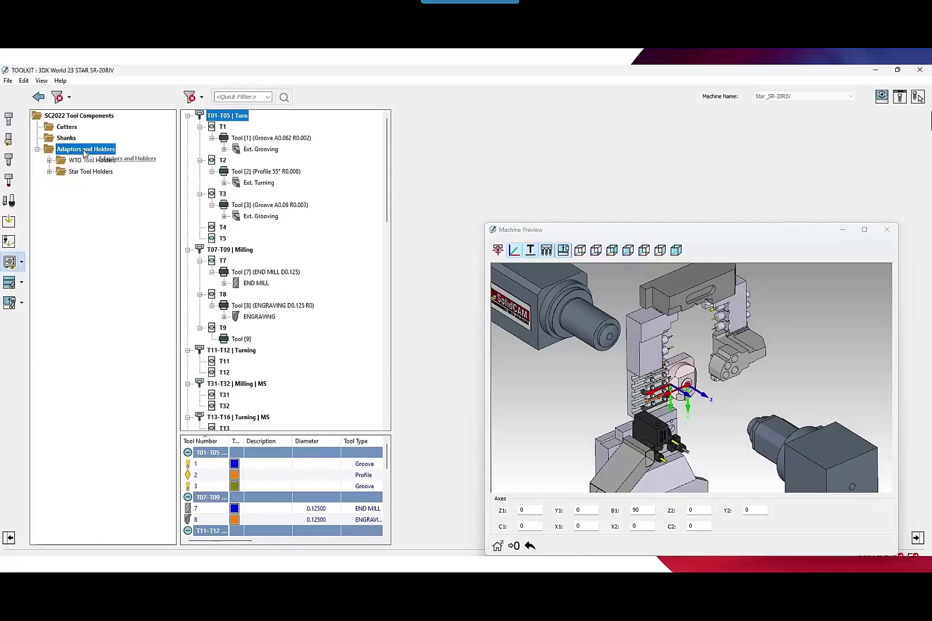
click(50, 161)
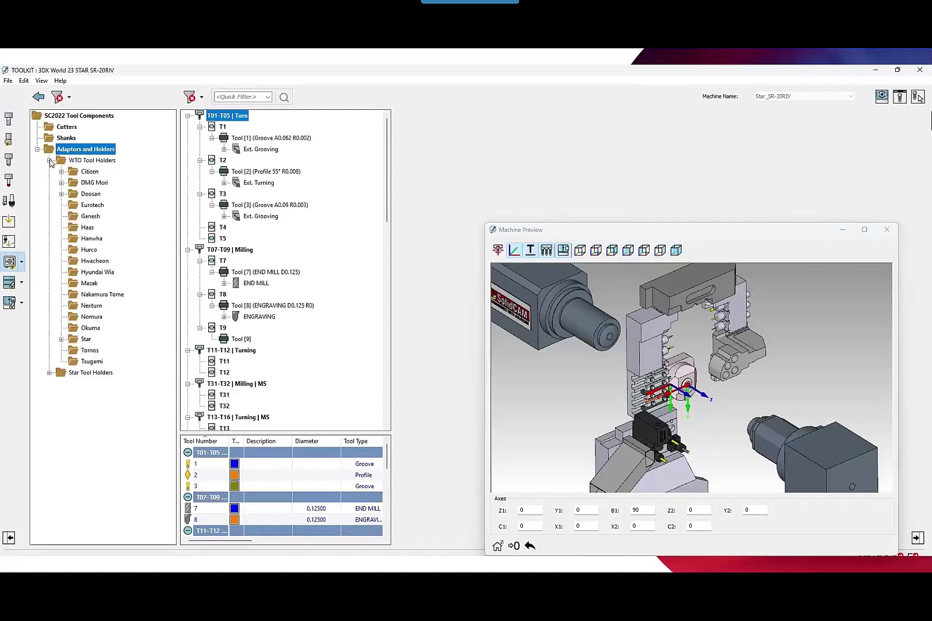
click(62, 339)
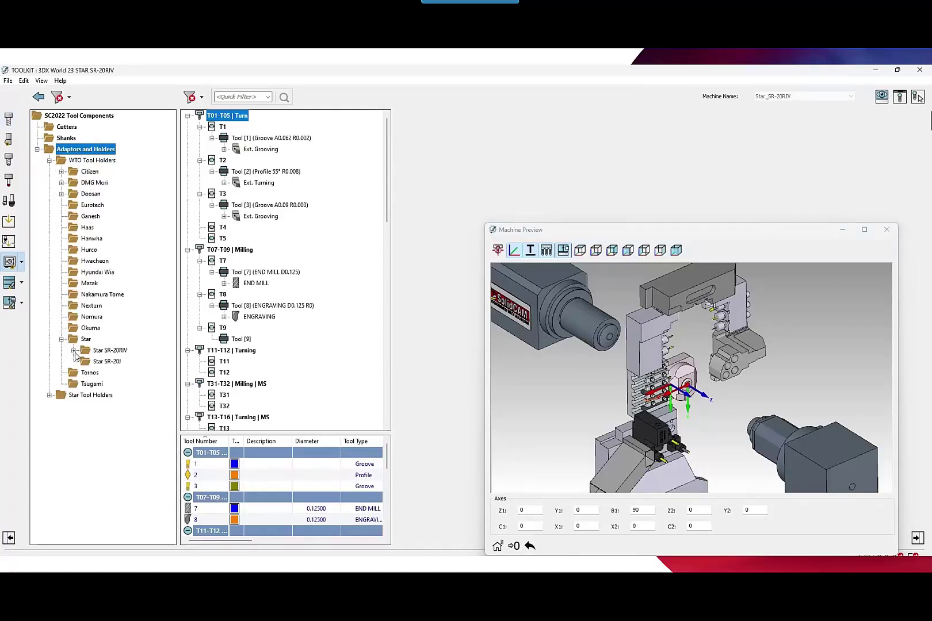
click(74, 351)
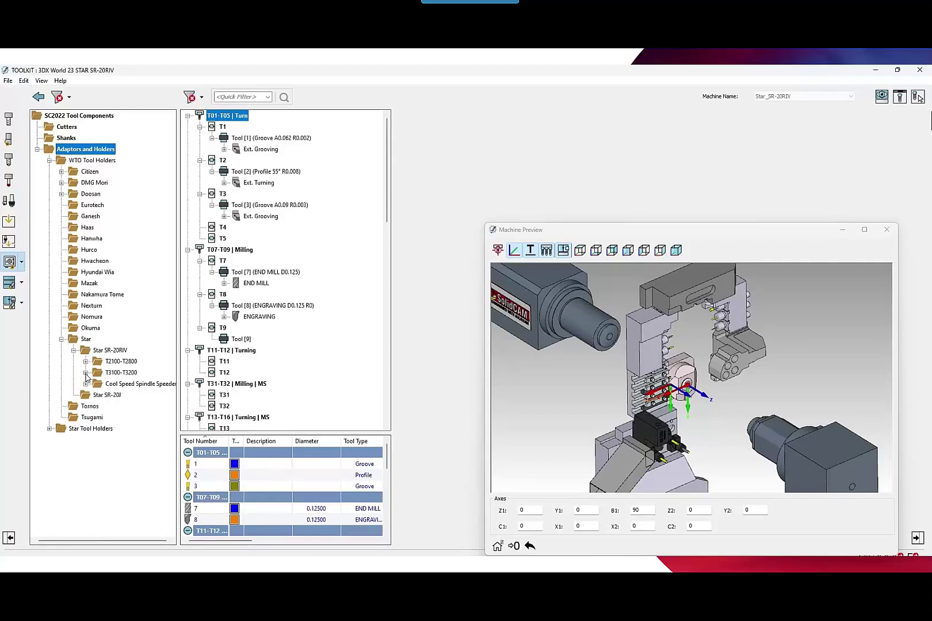
click(86, 373)
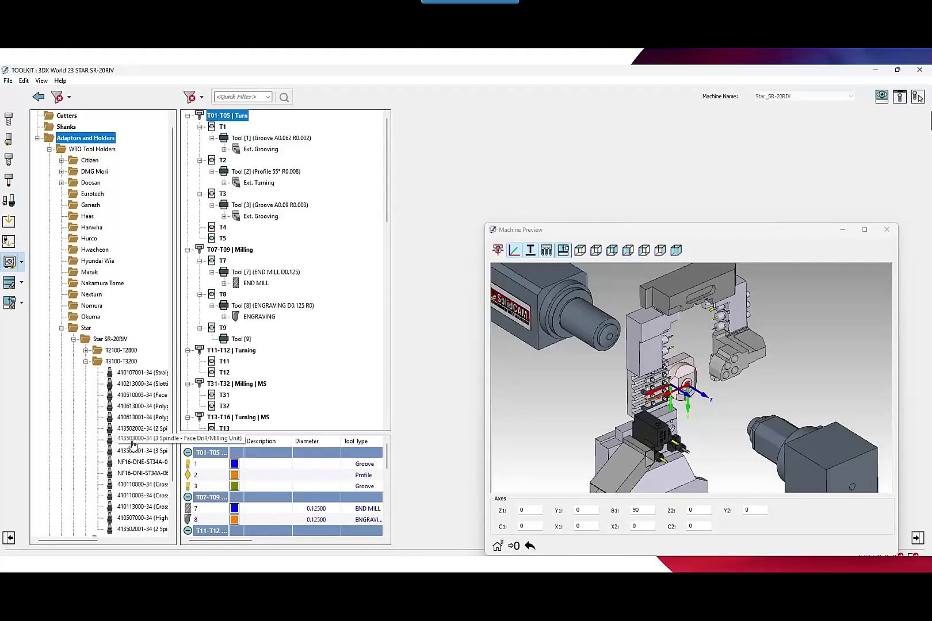
drag(132, 444, 227, 206)
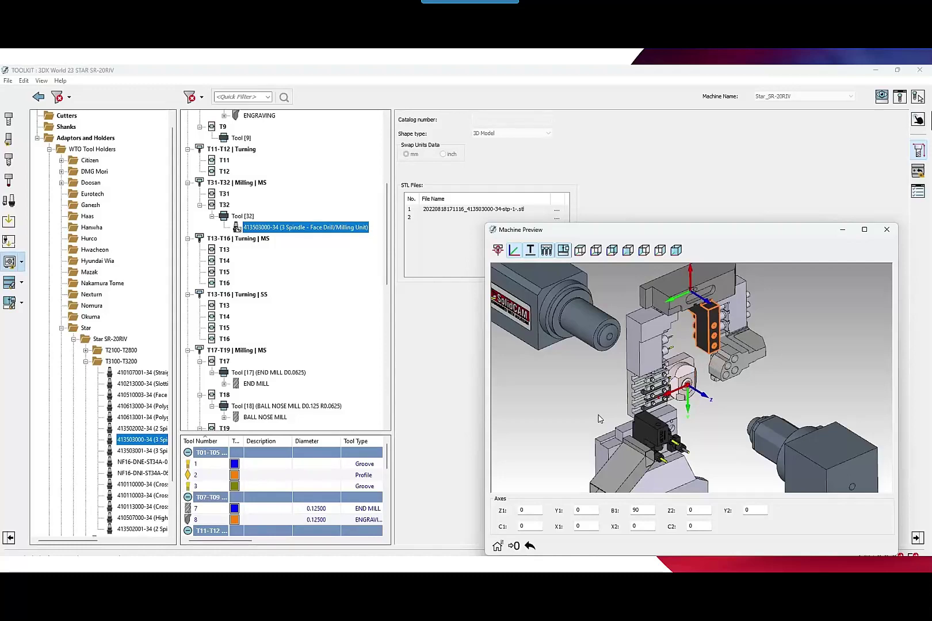
Add an end mill to the three-spindle face drill/milling holder on station T32.
middle_drag(599, 419, 676, 334)
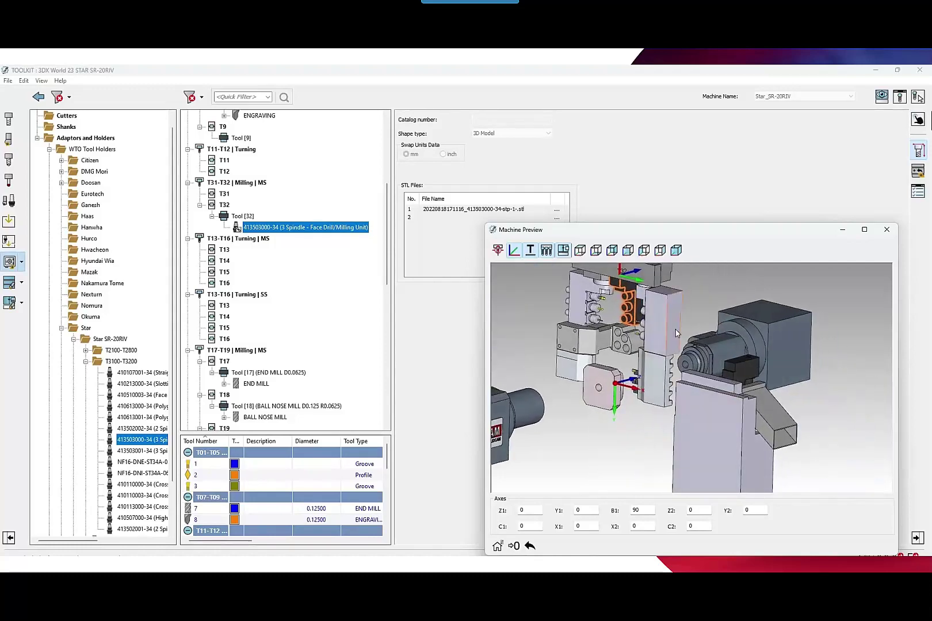
scroll(637, 295, up, 5)
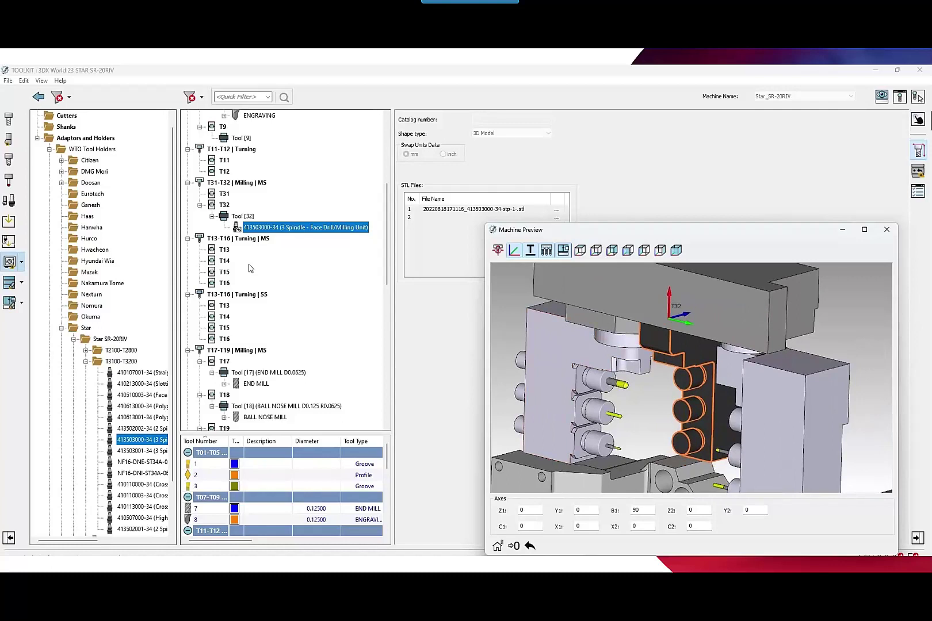
click(9, 118)
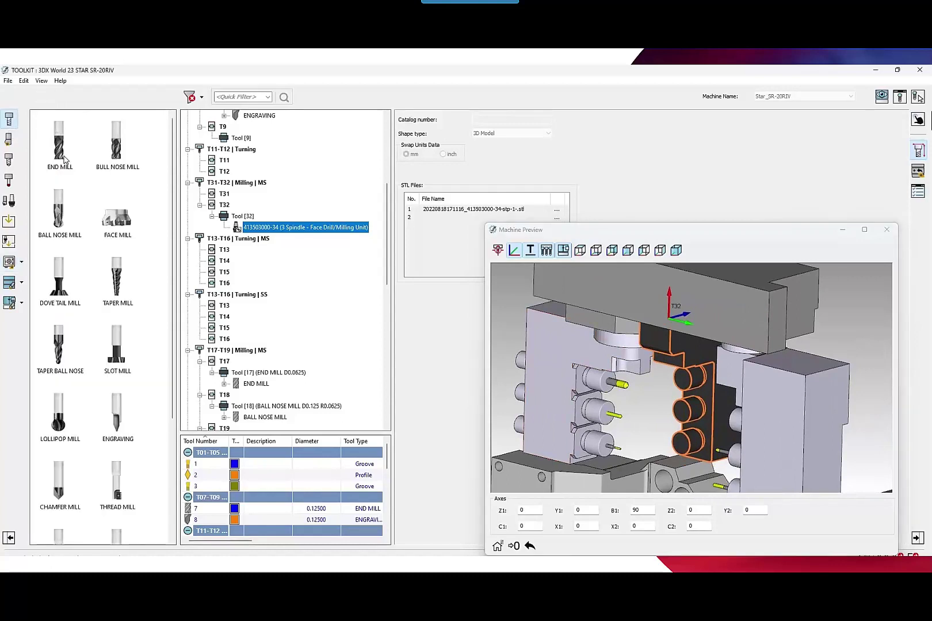
drag(58, 148, 257, 232)
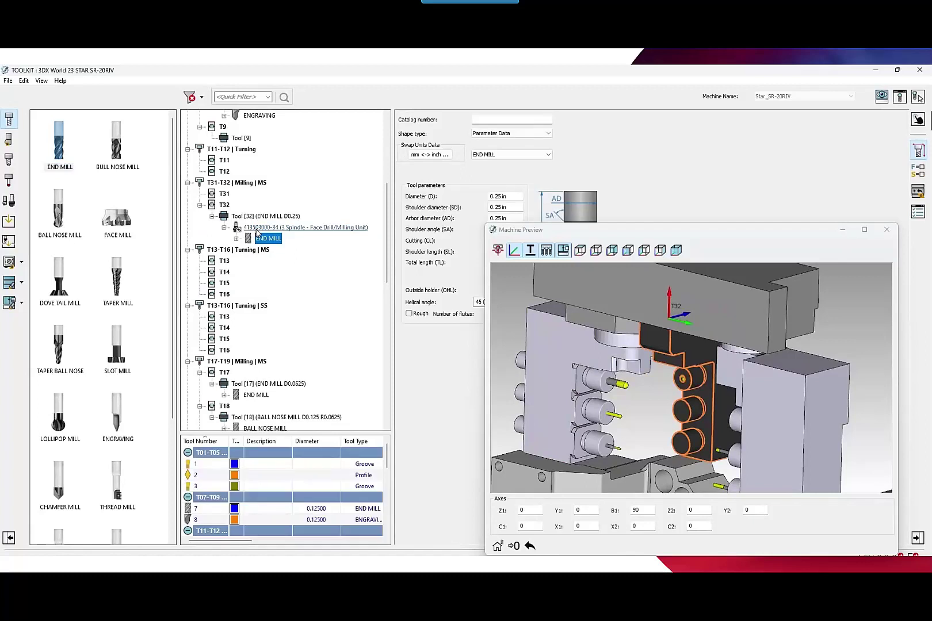
click(752, 418)
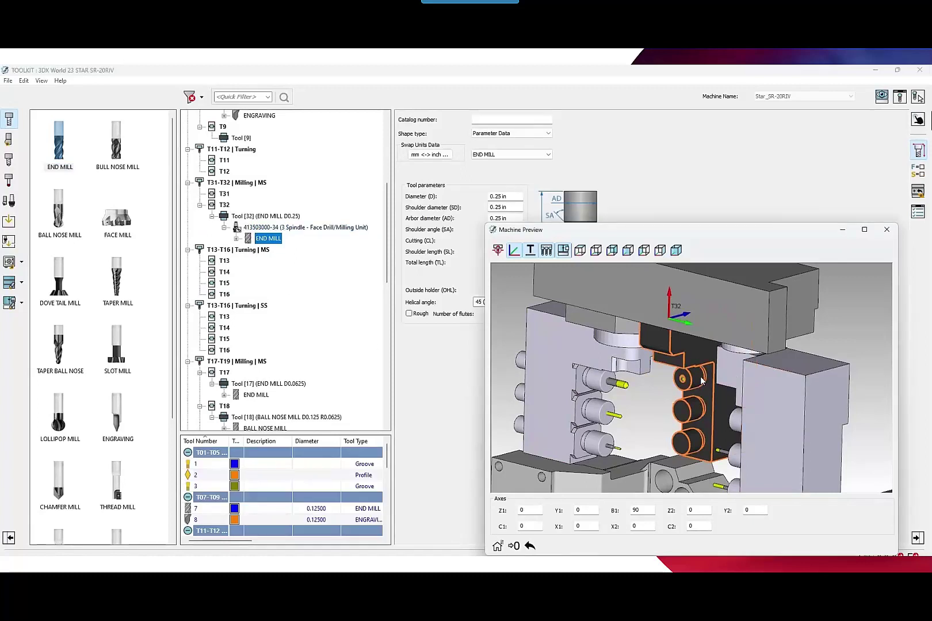
Set the end mill's mounting position as a tool tip offset with Z at -0.75.
click(918, 193)
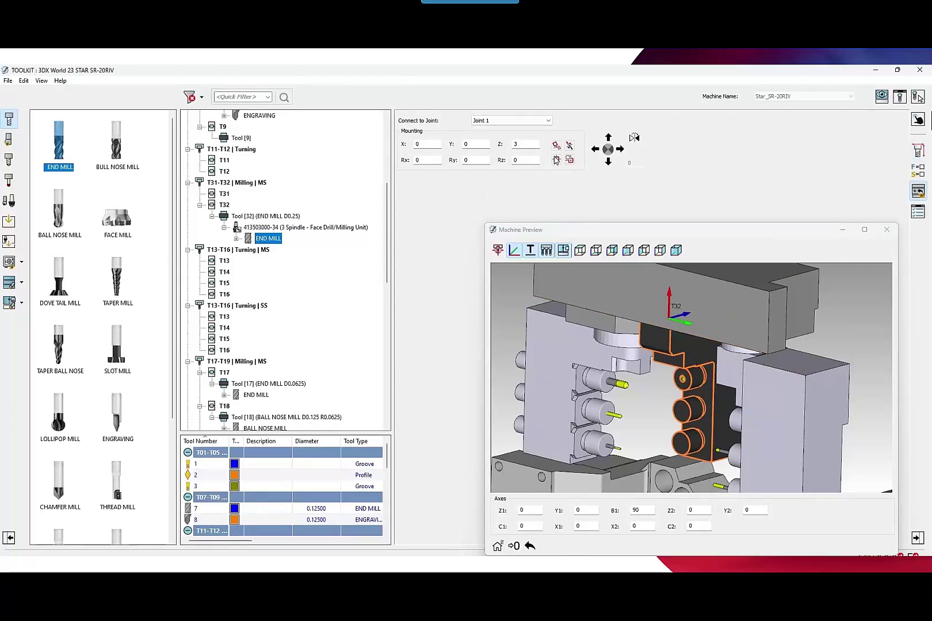
click(556, 159)
double_click(729, 186)
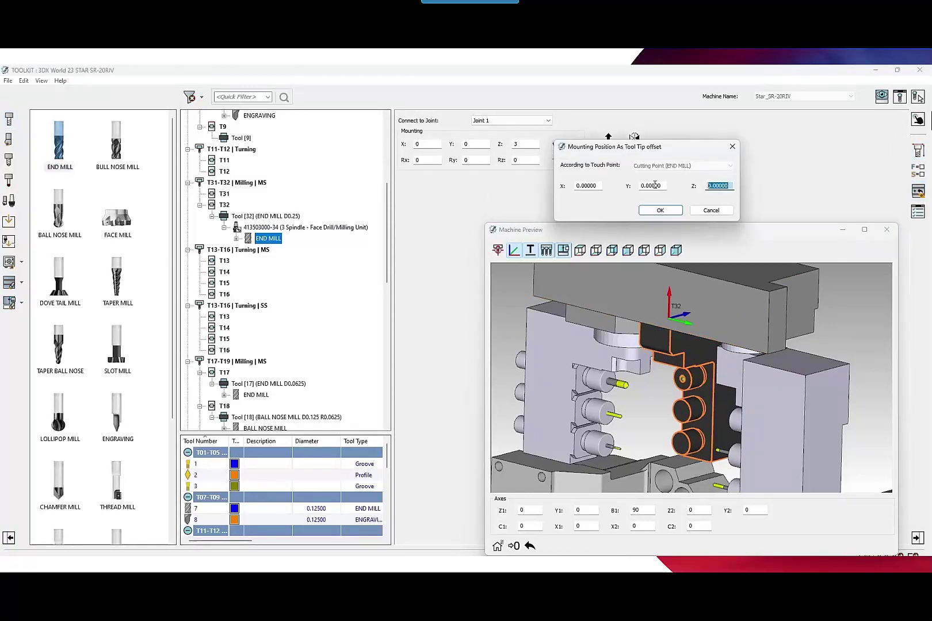
text(-0.7)
text(5)
click(660, 210)
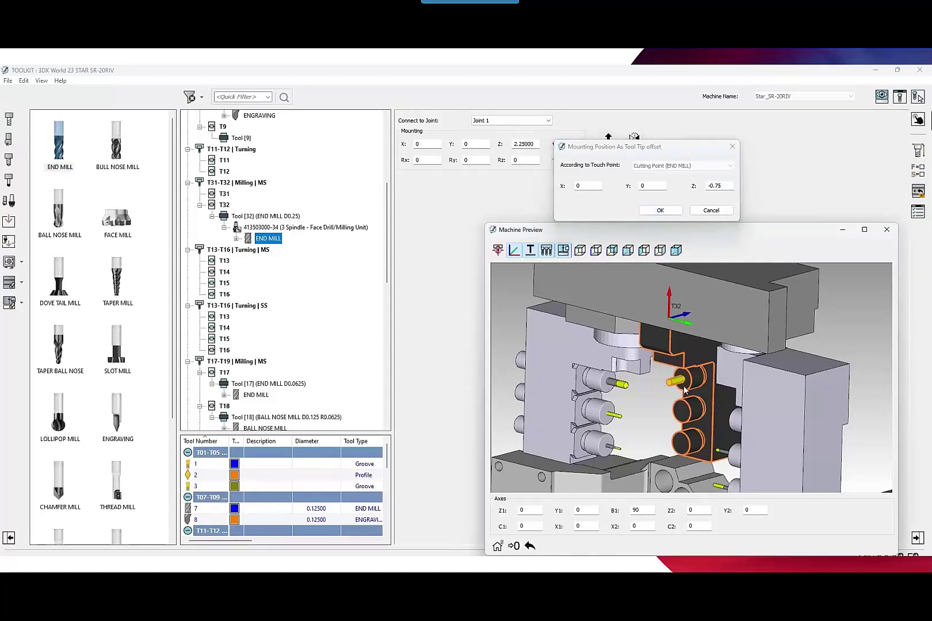
click(656, 210)
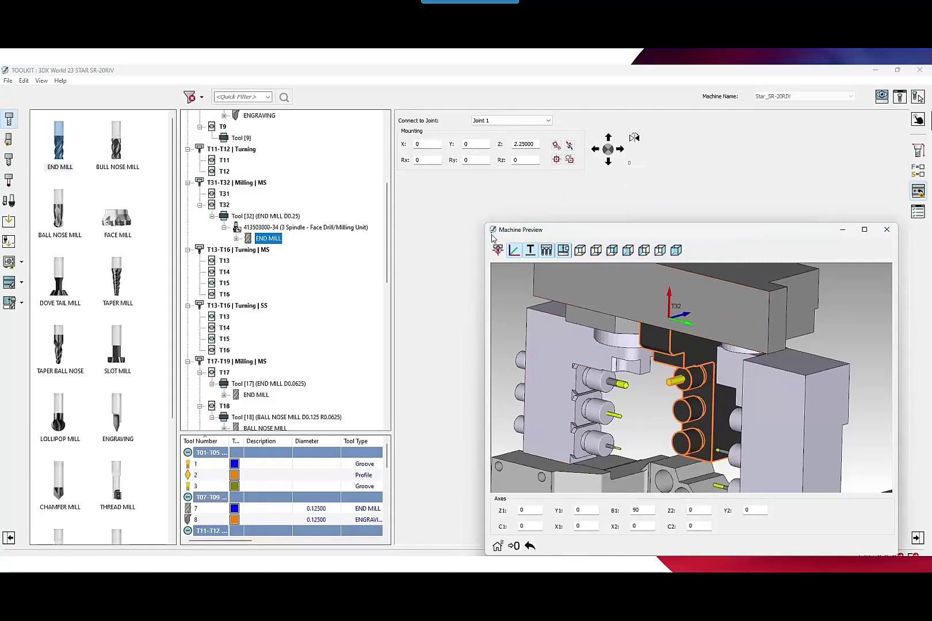
Try the end mill on Joint 2 of the three-spindle holder, and connect it to Joint 3.
click(540, 121)
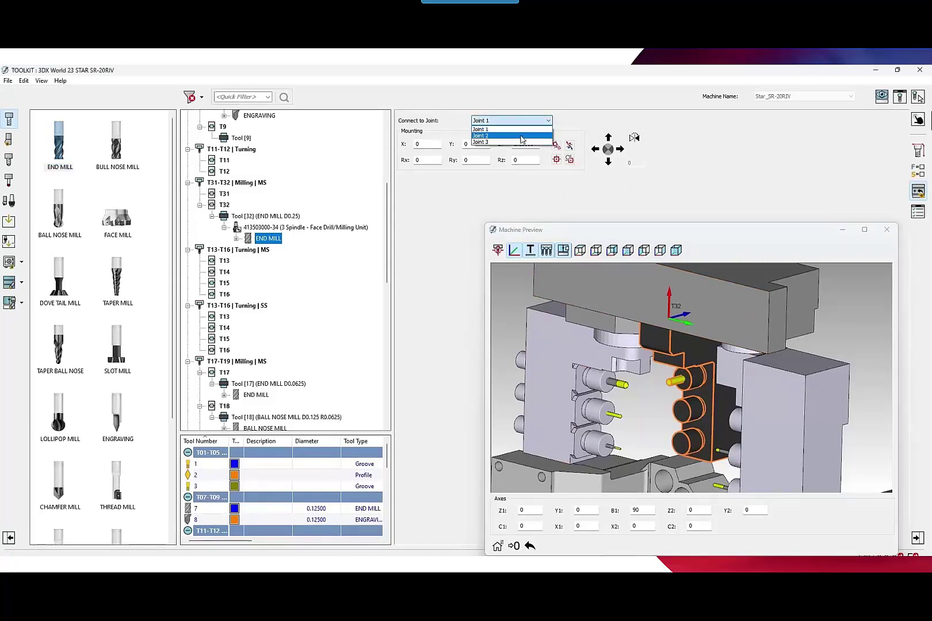
click(521, 138)
click(522, 122)
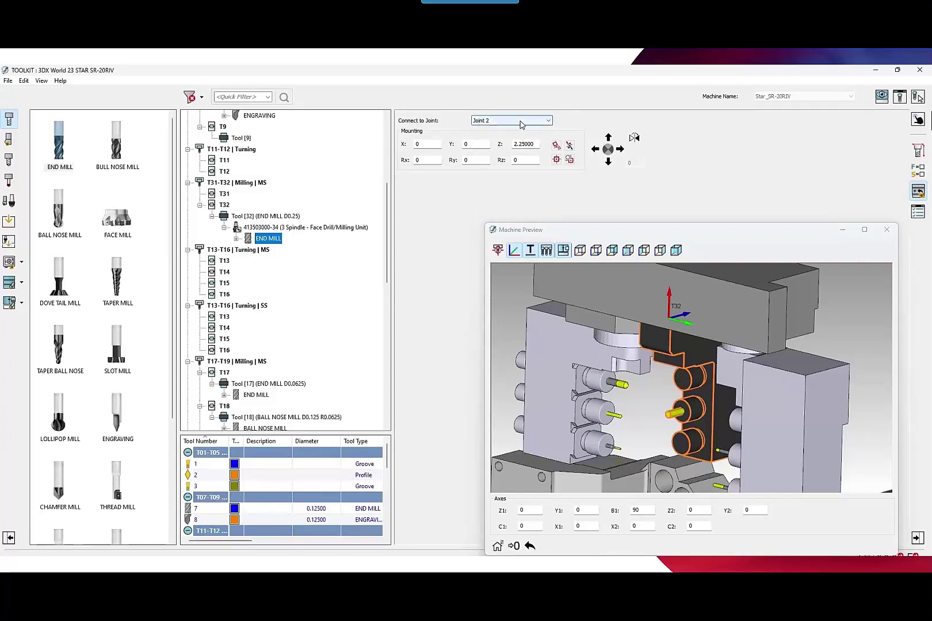
click(503, 143)
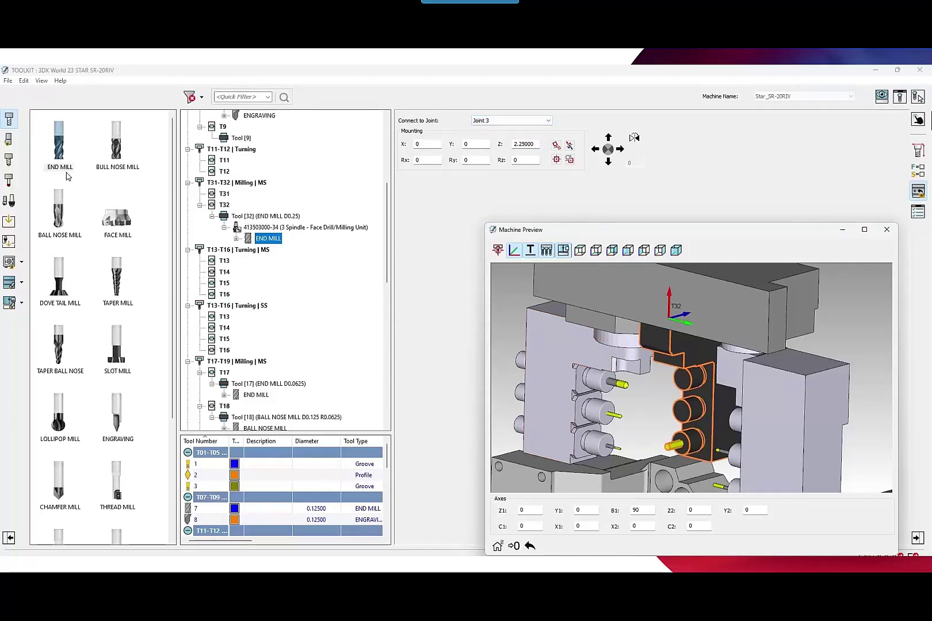
Add a drill to the same three-spindle holder on station T32.
click(10, 162)
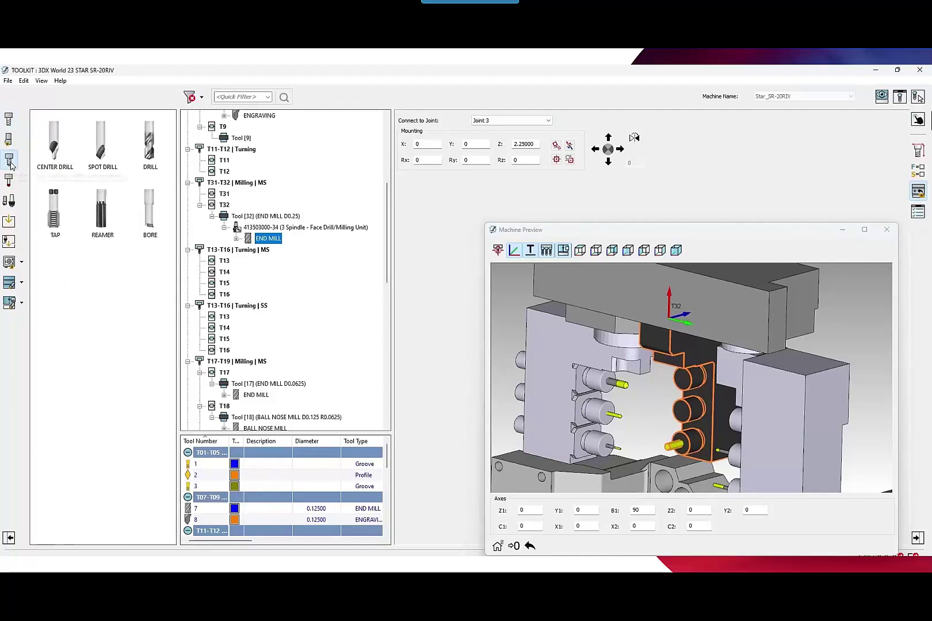
click(151, 149)
drag(151, 148, 278, 231)
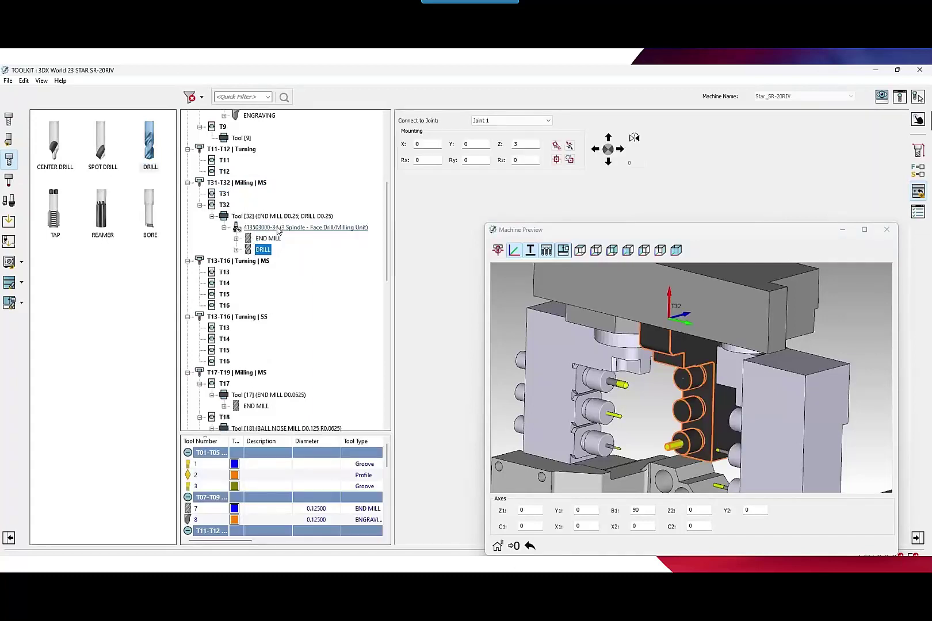
Set the drill's tool tip offset to Z -1 and connect the drill to Joint 2 of the holder.
click(556, 160)
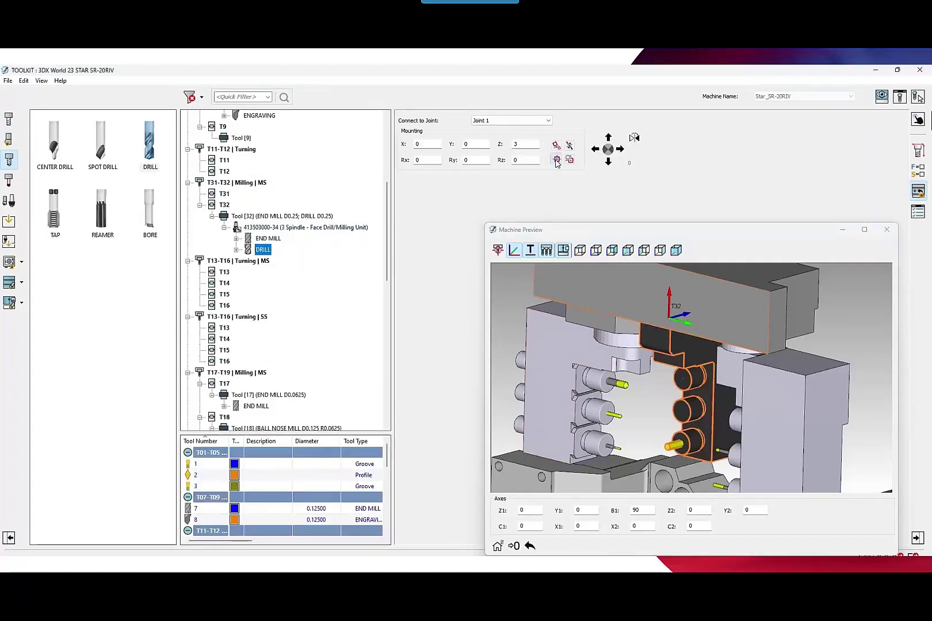
double_click(729, 186)
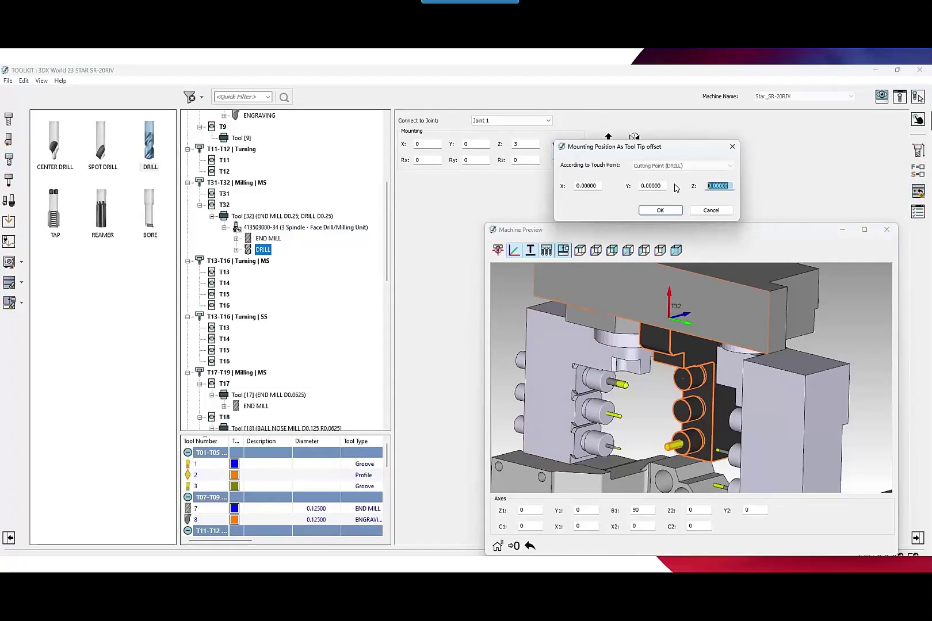
text(-1)
click(662, 209)
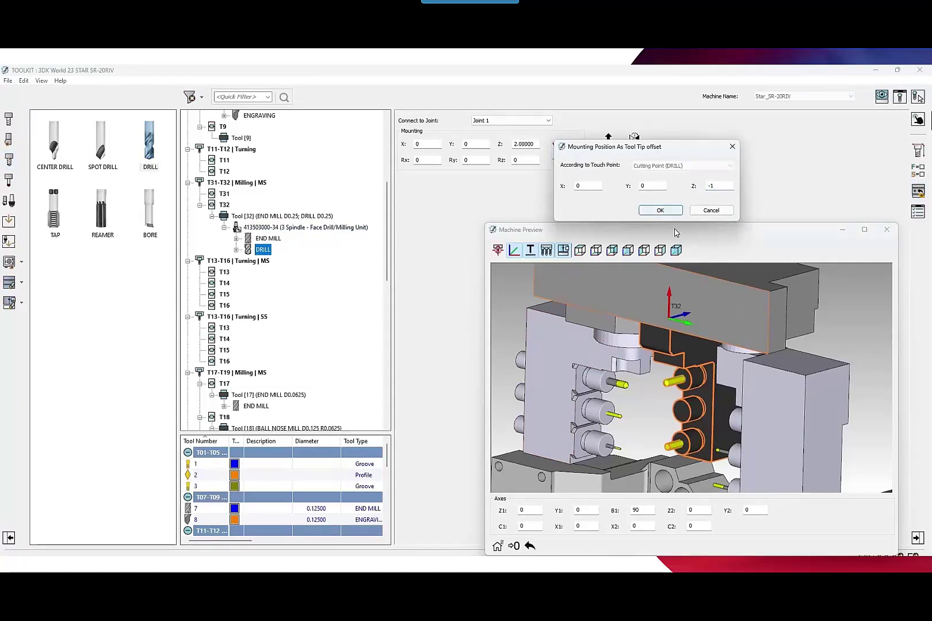
click(660, 210)
click(539, 121)
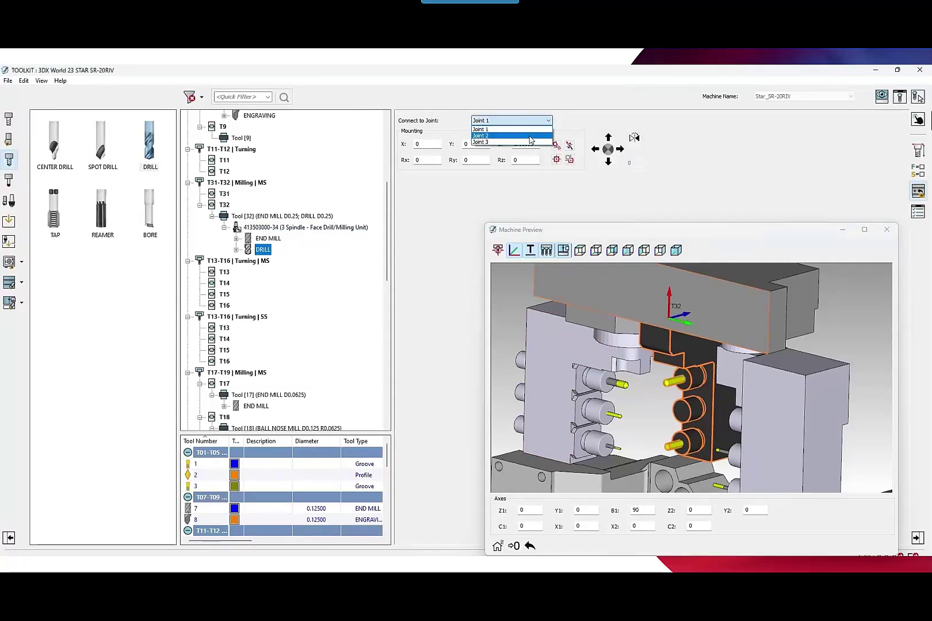
click(530, 136)
Inspect the back-working tools in the machine preview and pick the T25 spot drill there as a tool component to locate it in the tree.
scroll(604, 309, down, 3)
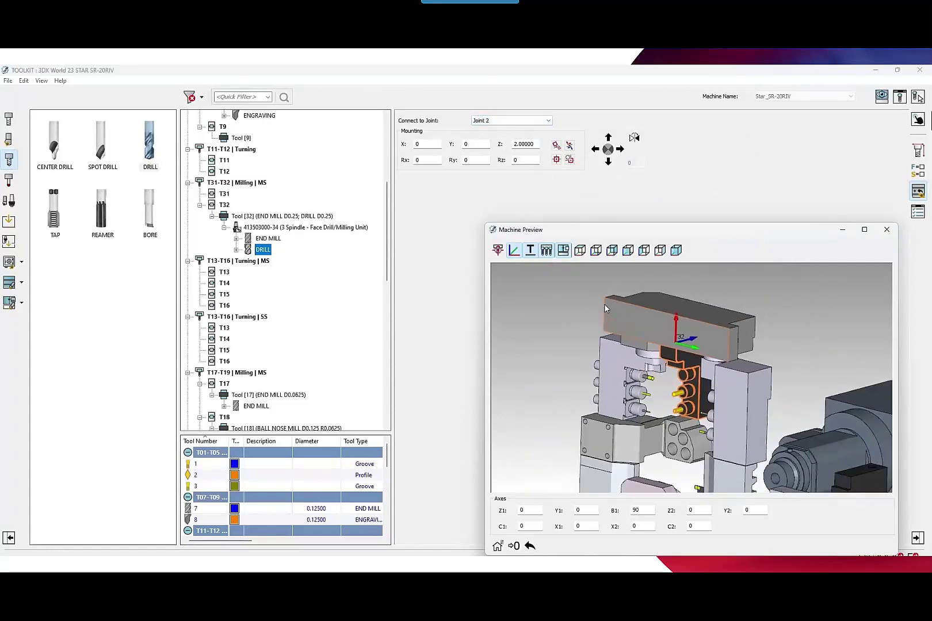
middle_drag(681, 381, 630, 373)
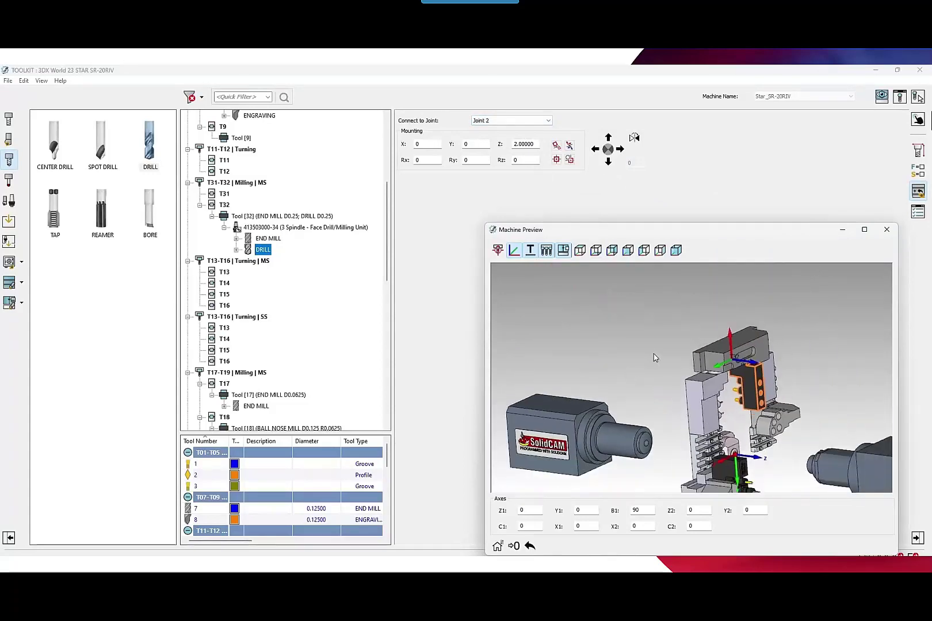
scroll(739, 454, up, 2)
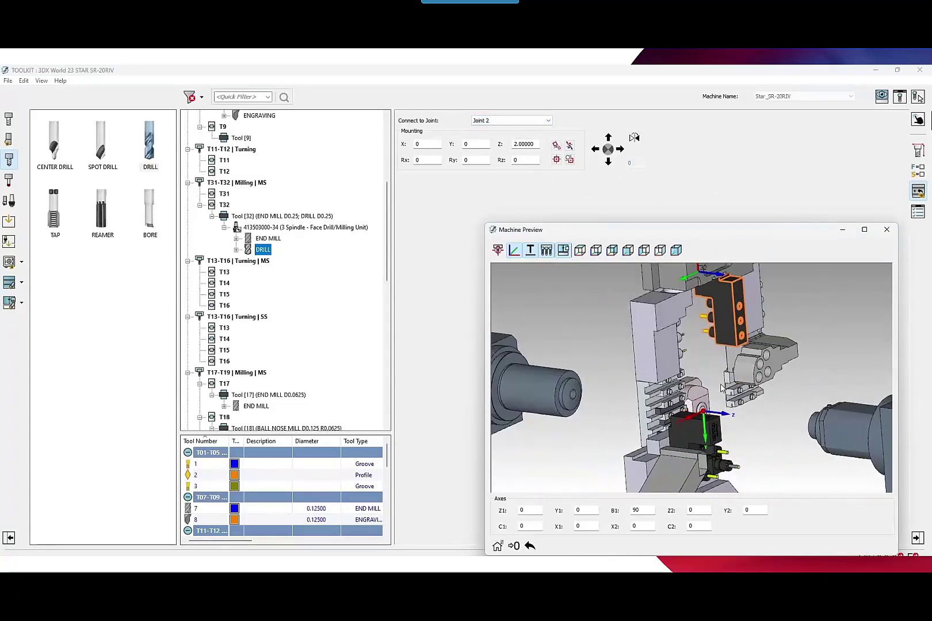
middle_drag(722, 389, 702, 394)
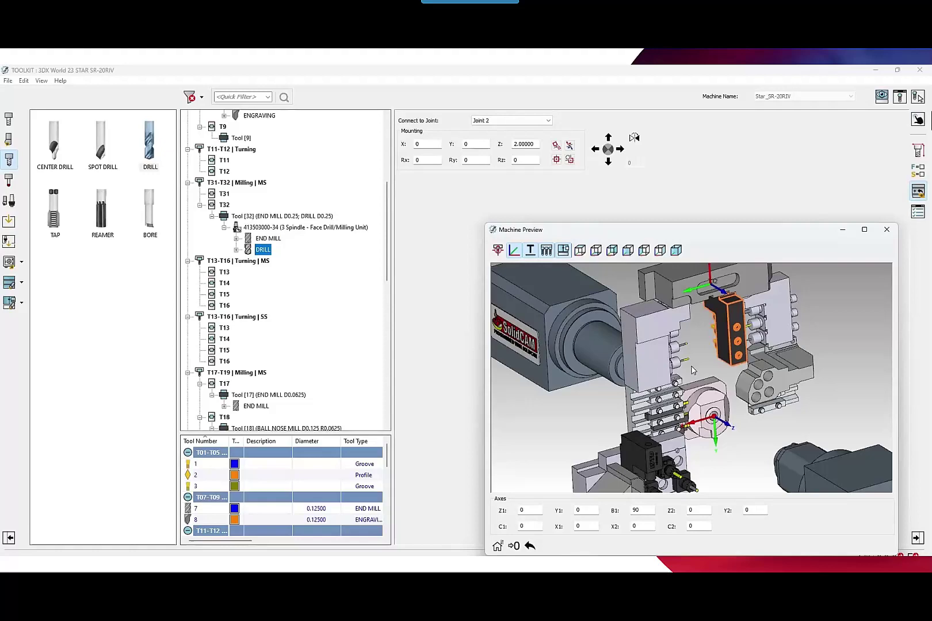
scroll(694, 352, up, 5)
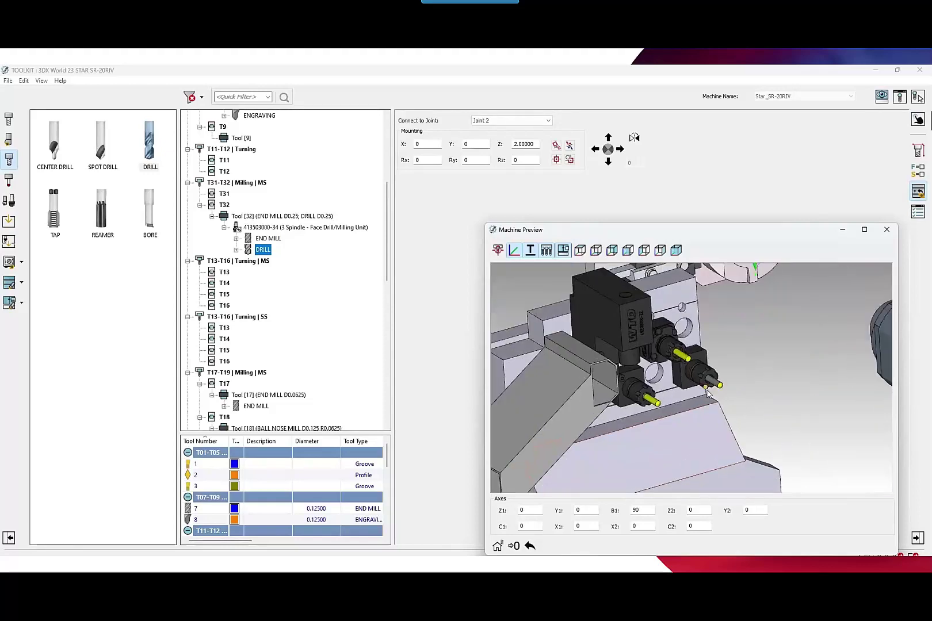
right_click(703, 394)
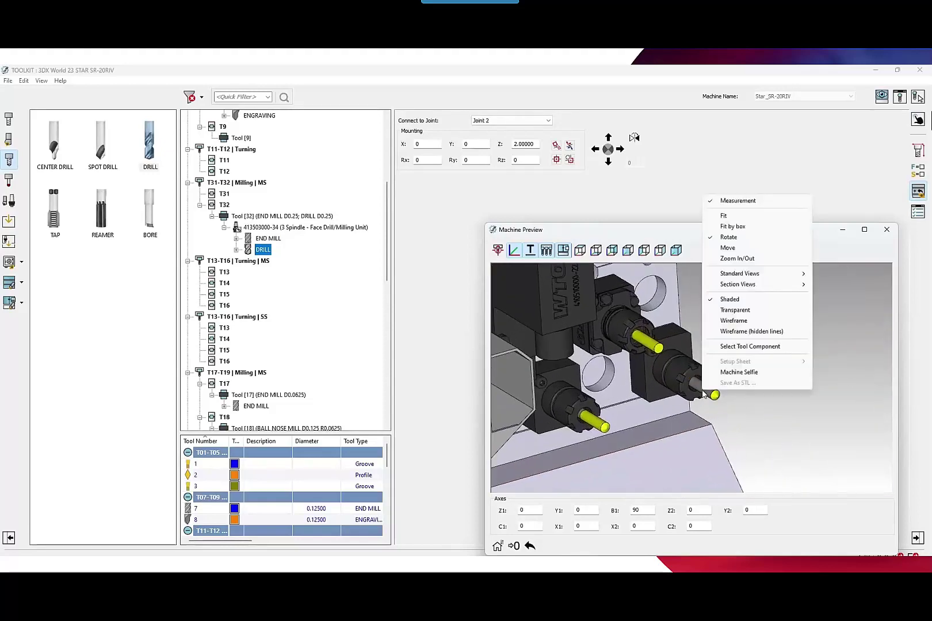
click(735, 347)
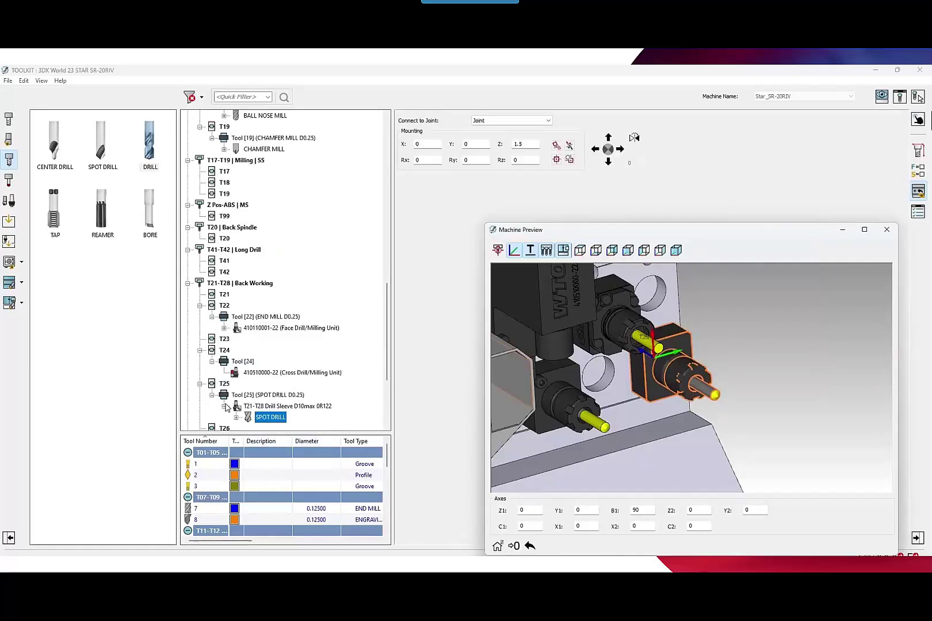
click(279, 422)
click(279, 421)
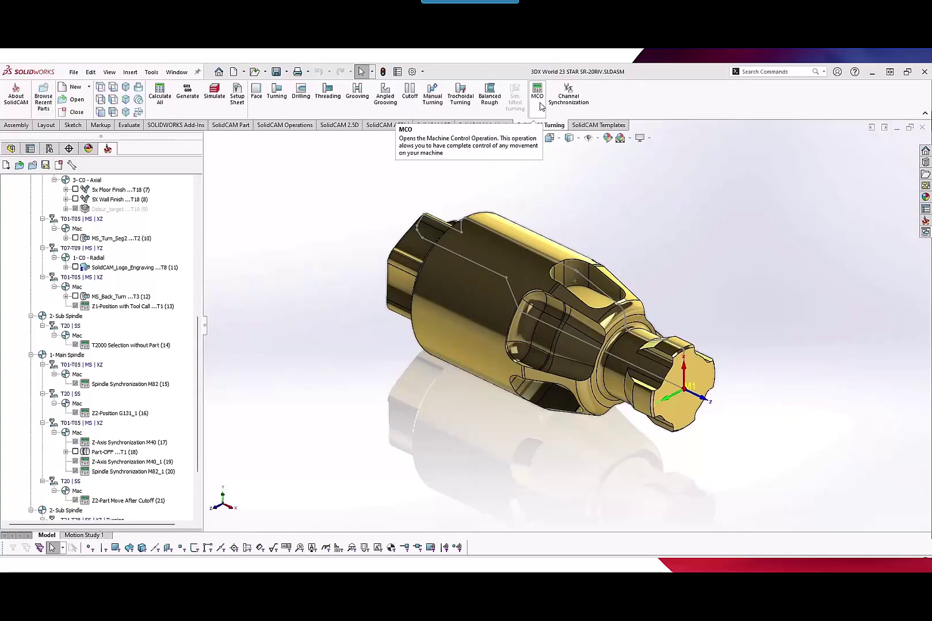
Open the parameters of the Z2-Position G131_1 machine control operation and bring up its machine preview.
double_click(109, 414)
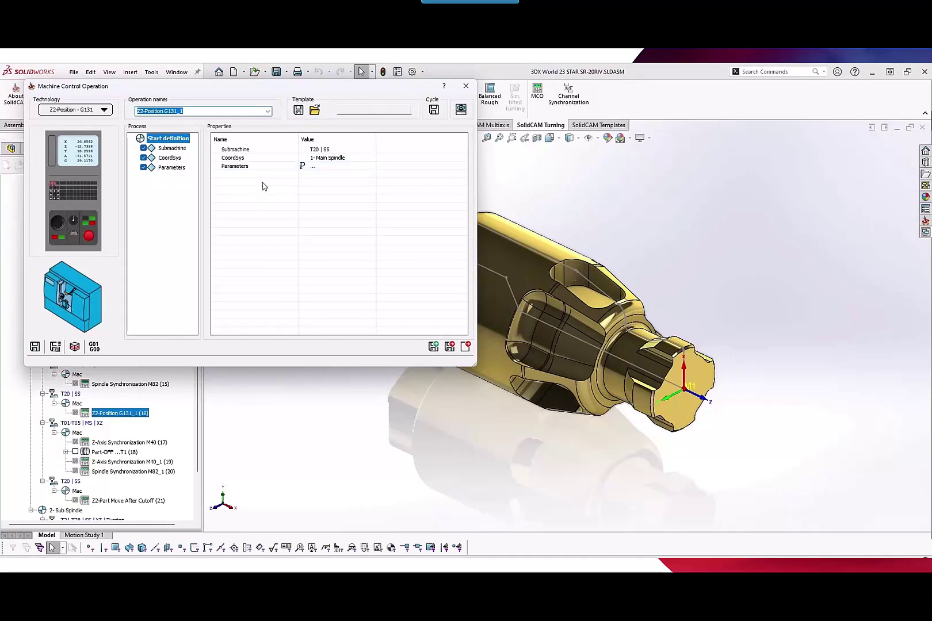
double_click(258, 167)
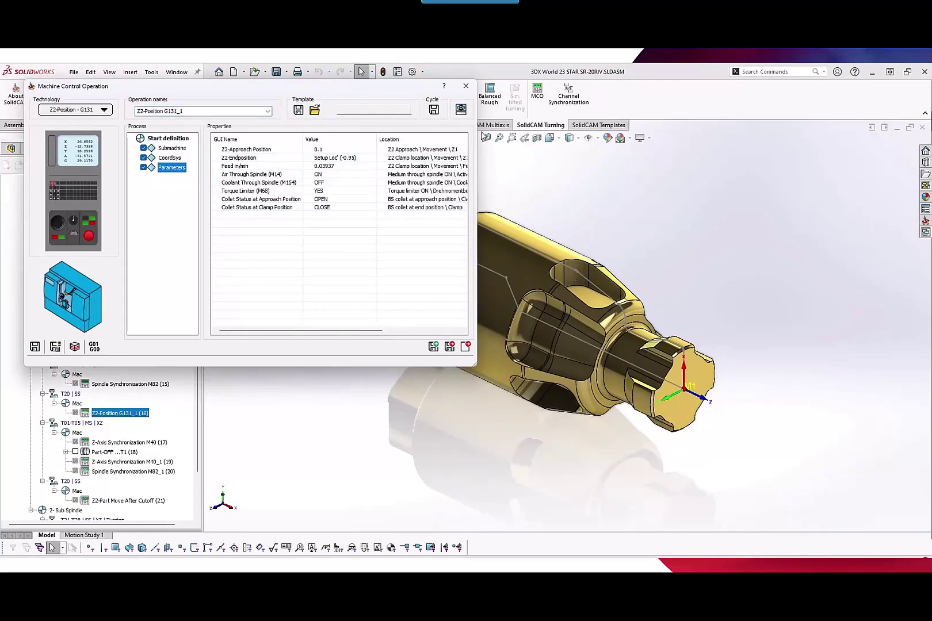
click(461, 110)
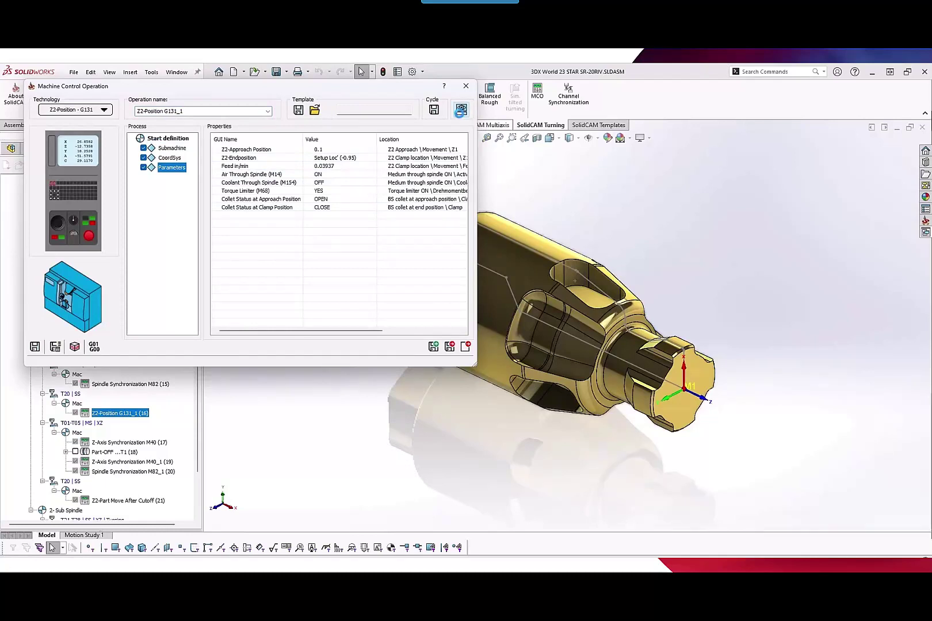
scroll(787, 430, up, 6)
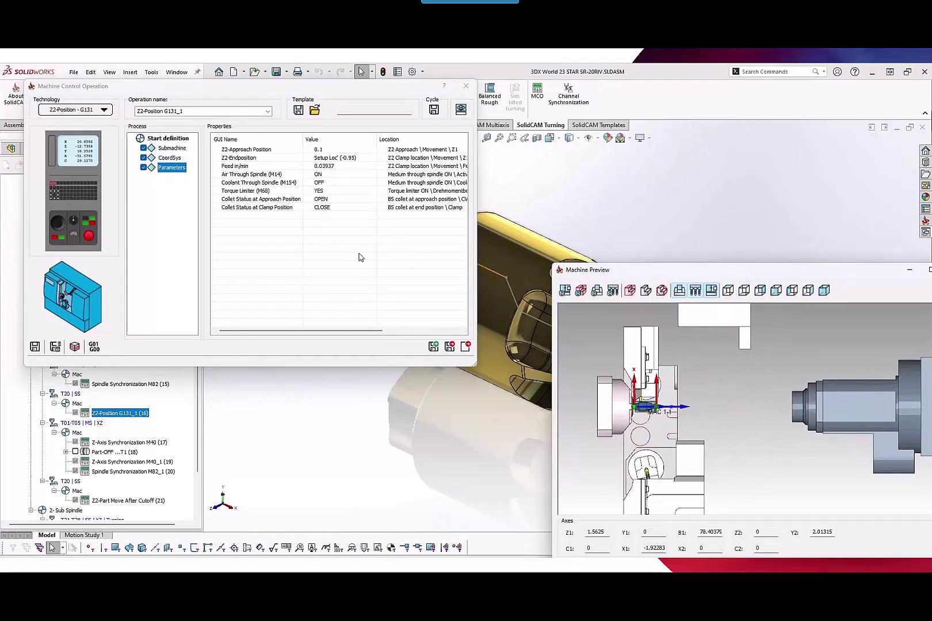
Preview the sub spindle at the operation's Z2-Approach Position and at its Z2-Endposition, examining how it meets the part.
click(334, 149)
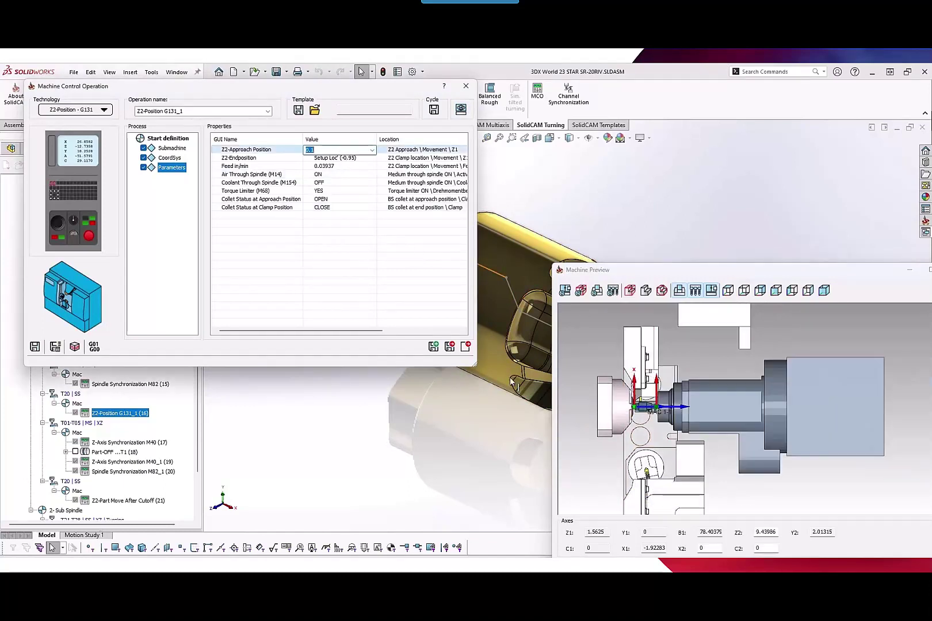
click(644, 410)
scroll(679, 427, up, 6)
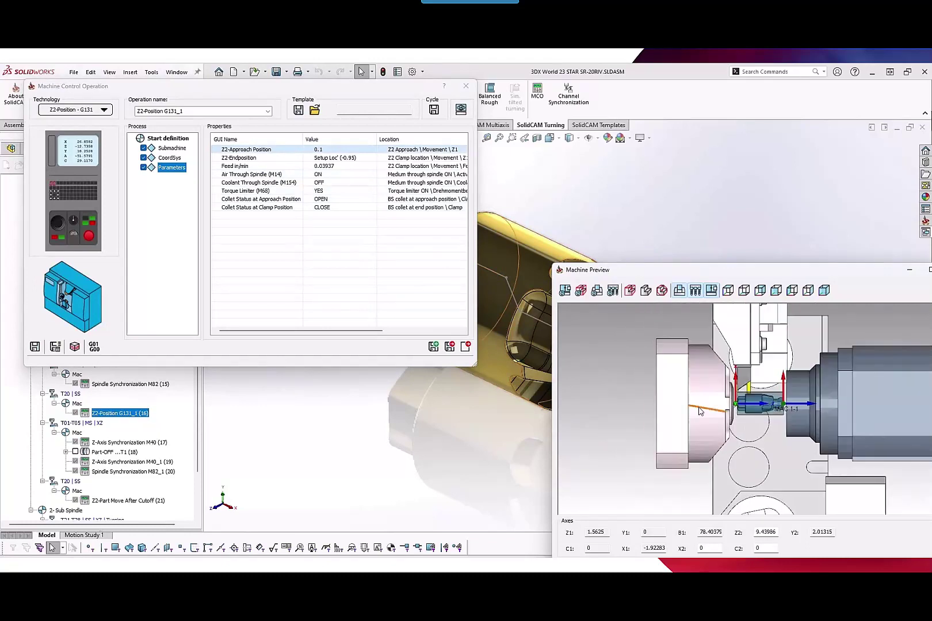
scroll(729, 407, down, 1)
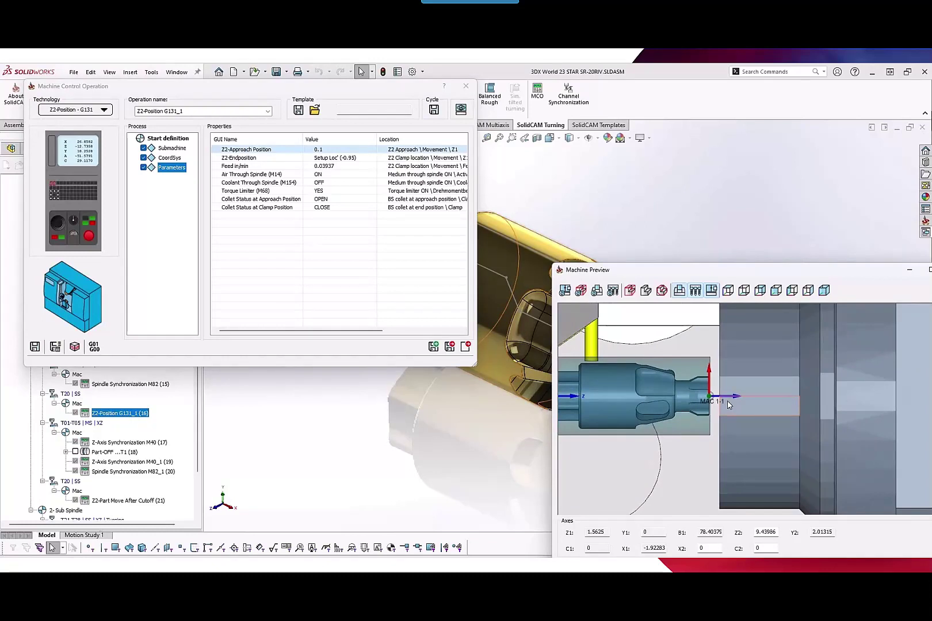
click(265, 159)
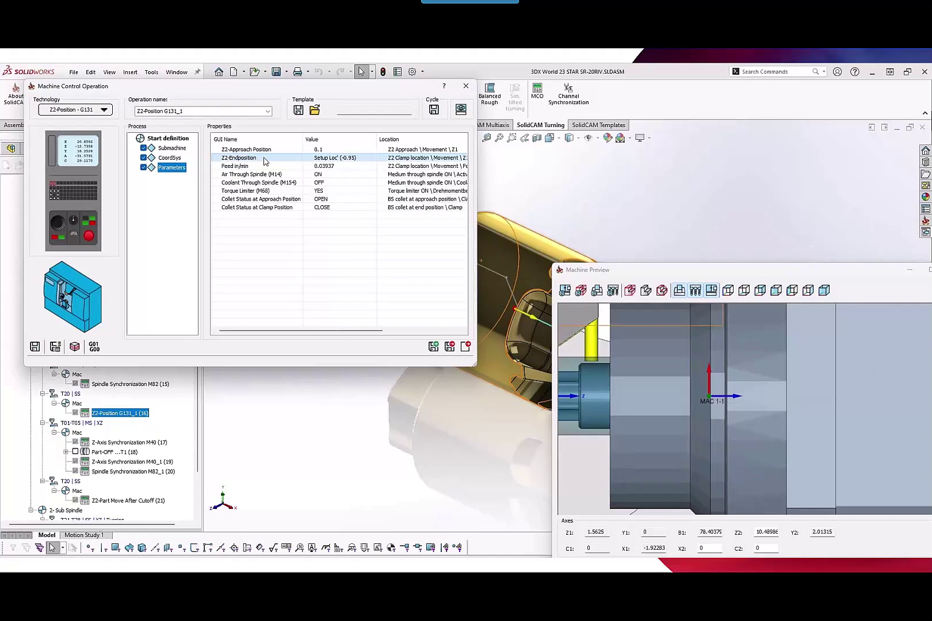
scroll(681, 388, down, 1)
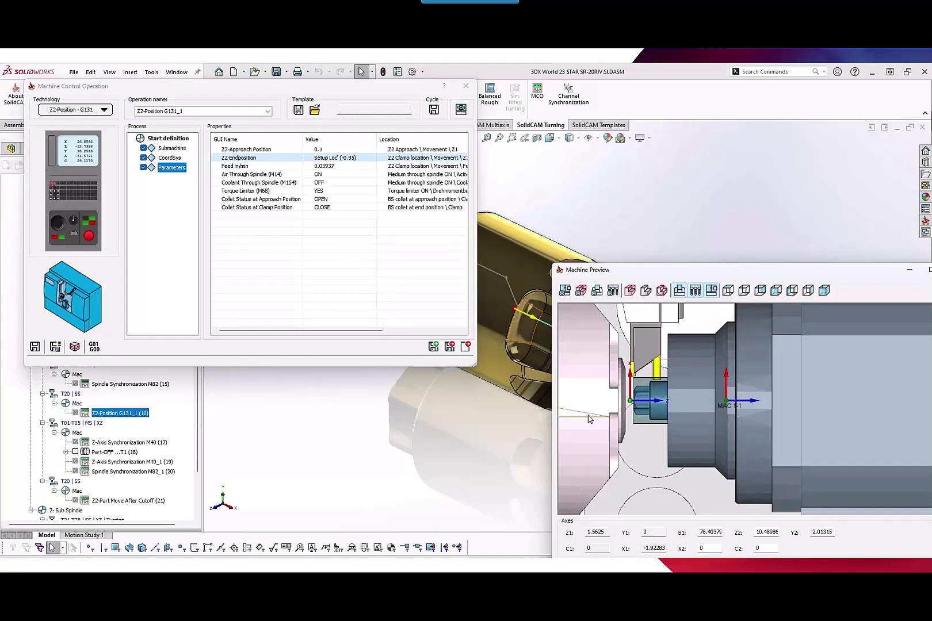
Jog the Z2 axis in the machine preview to check the sub spindle's travel limit, and open the machine control technology list.
double_click(766, 532)
scroll(769, 530, up, 3)
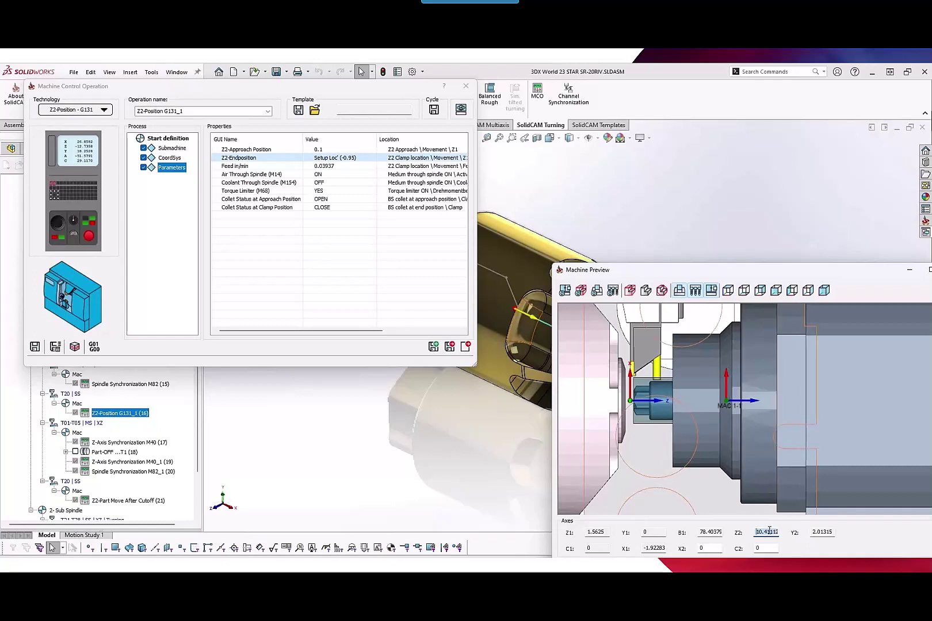
scroll(769, 530, up, 3)
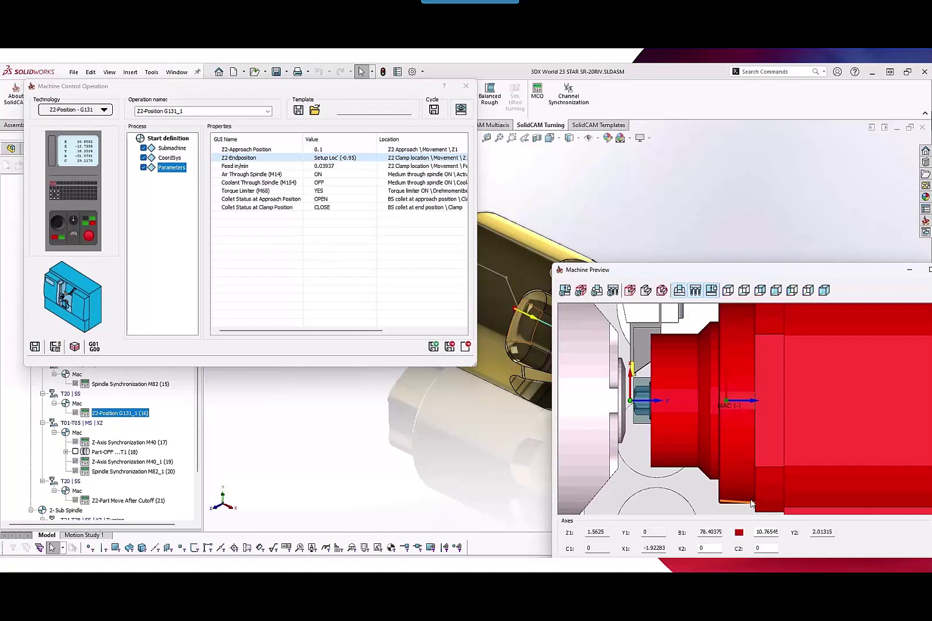
click(365, 294)
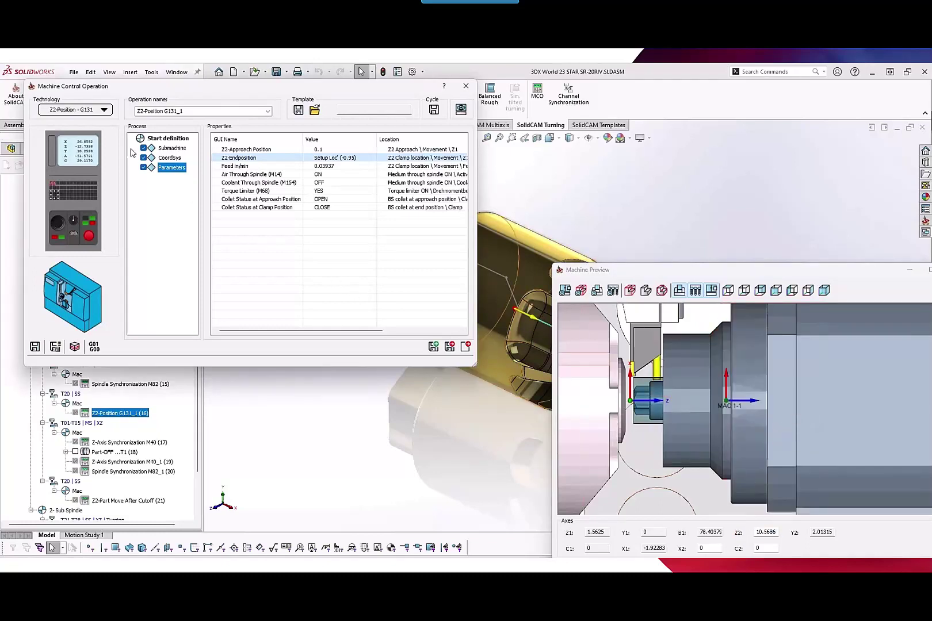
click(104, 110)
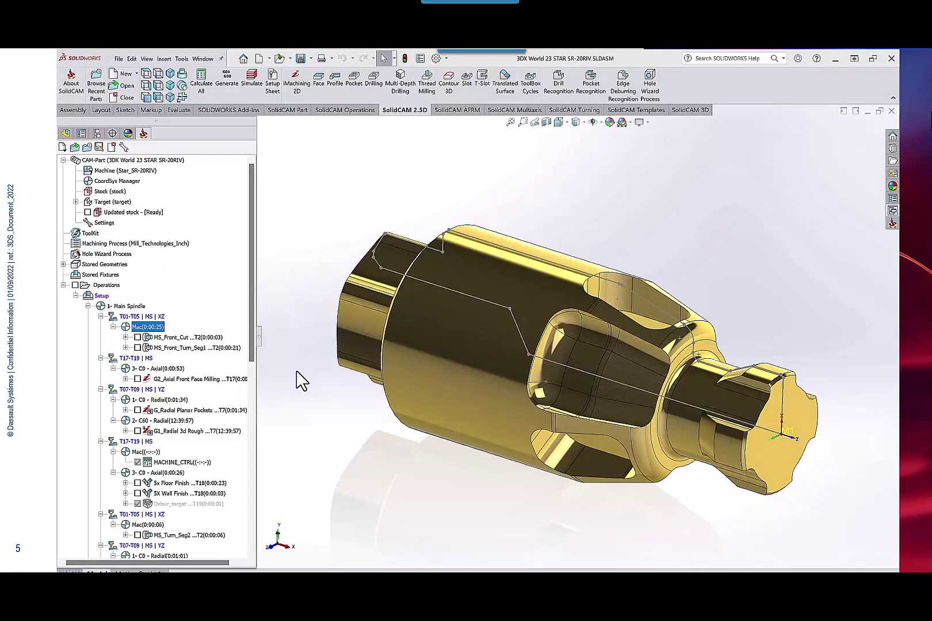
Open the Axial Front Face Milling iMachining operation and review its geometry, tool, levels and link settings.
click(165, 379)
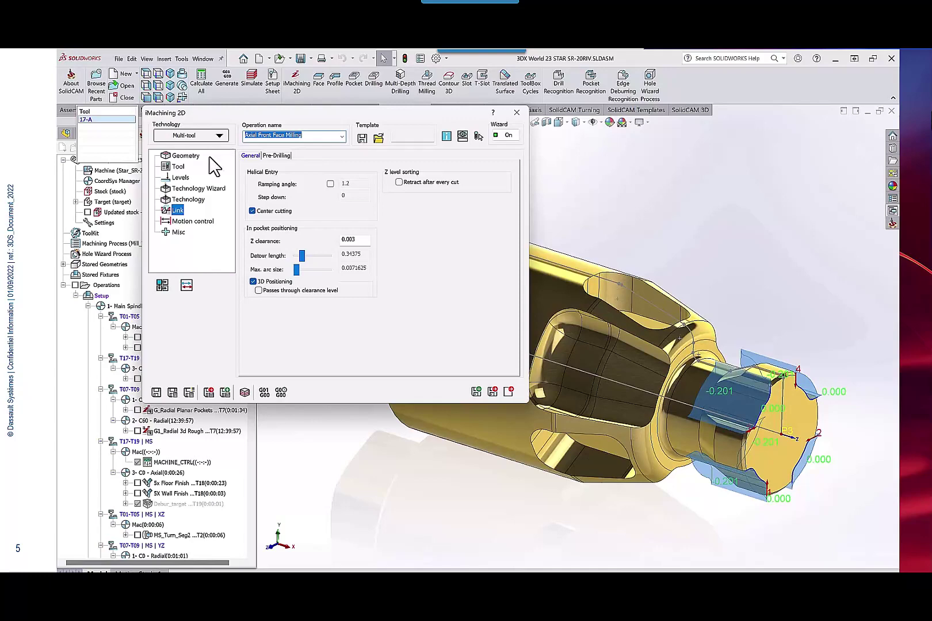
click(190, 156)
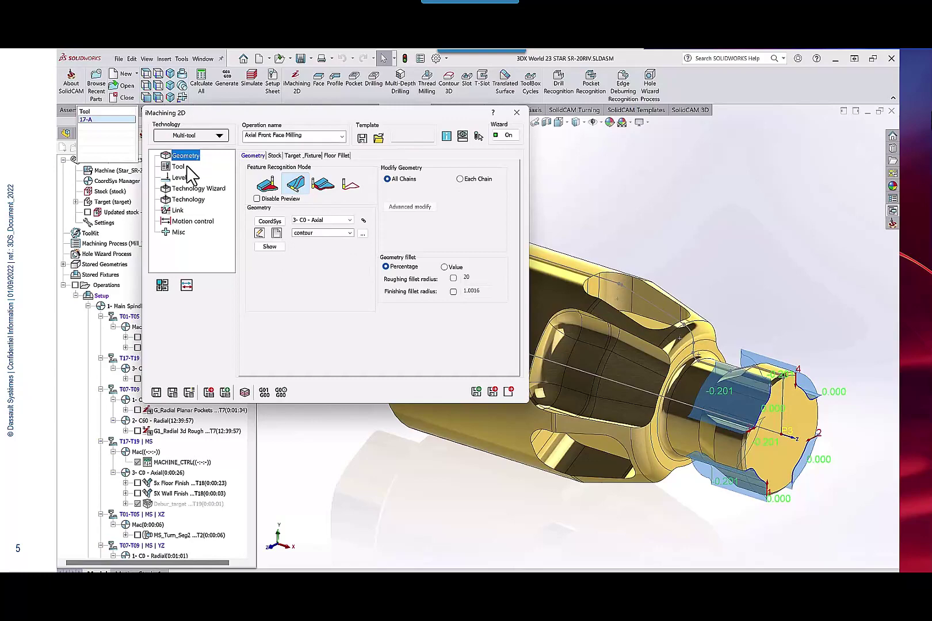
click(179, 167)
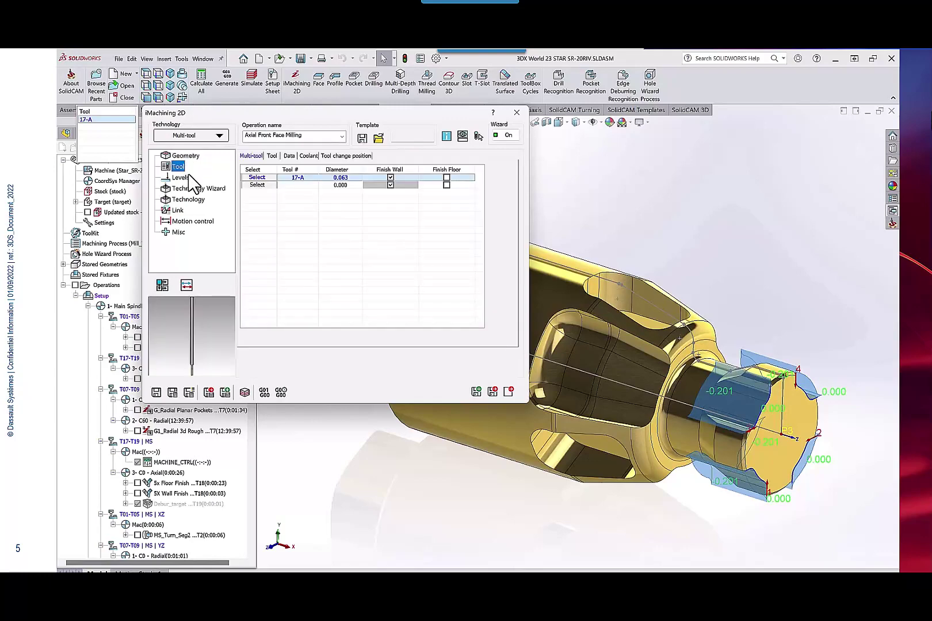
click(180, 177)
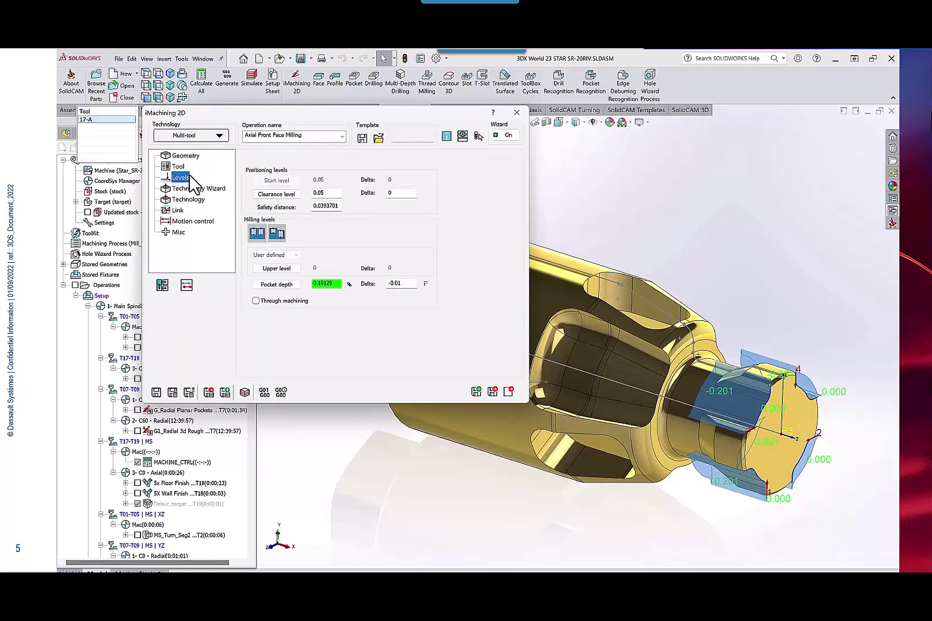
click(177, 211)
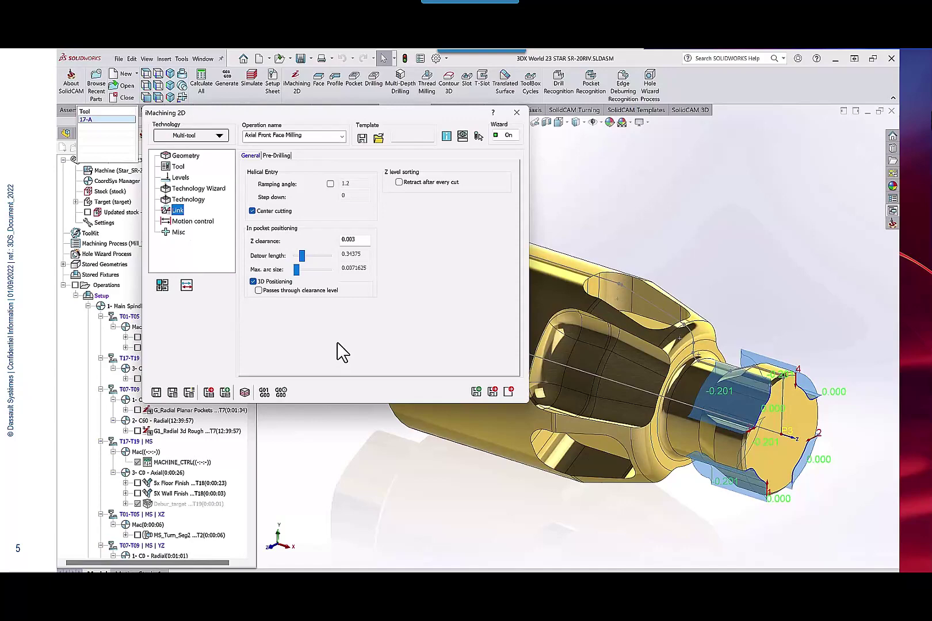
View the Template Manager for saving Axial Front Face Milling as a template, and close it and the operation without saving.
click(362, 138)
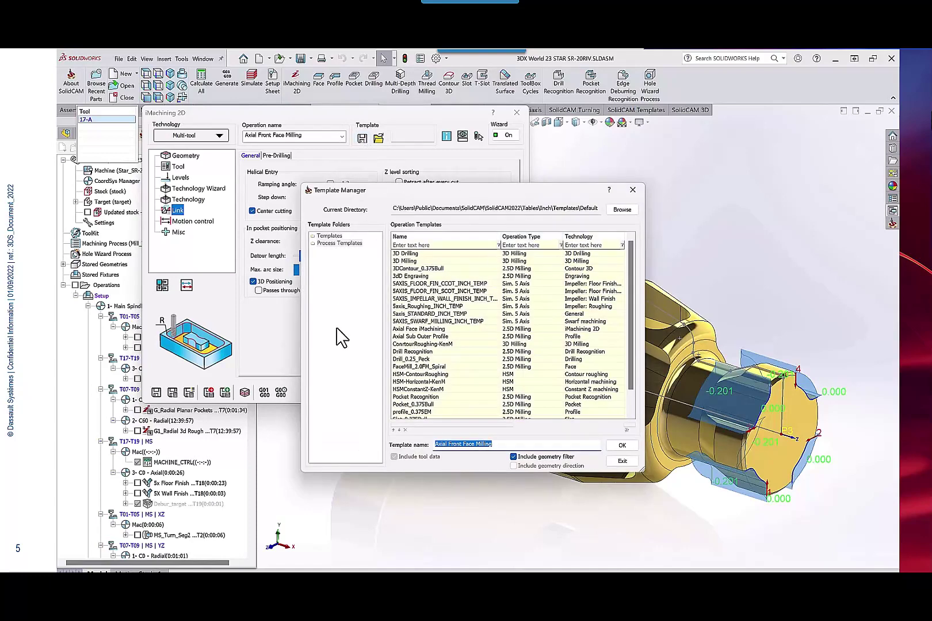
click(632, 191)
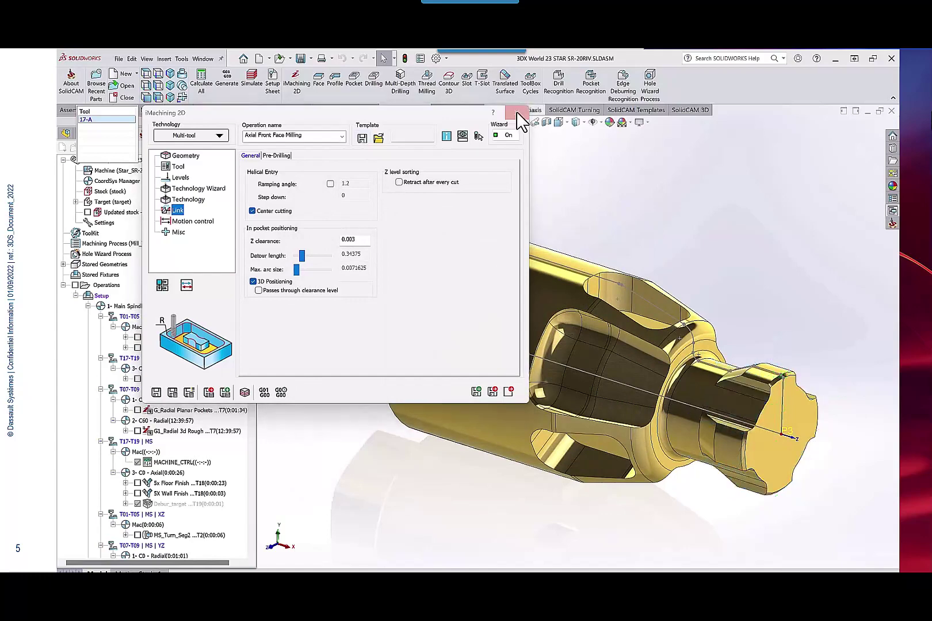
click(518, 115)
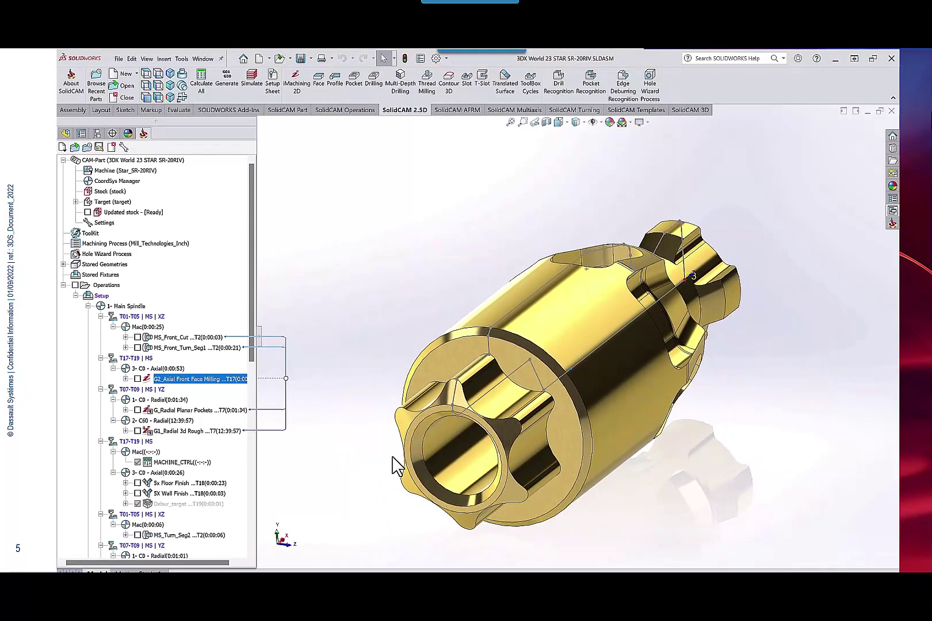
Insert a profile operation after Optional Block Skip M75_1 by applying the Axial Sub Outer Profile template to the shoulder face at the part's back end.
drag(253, 286, 260, 509)
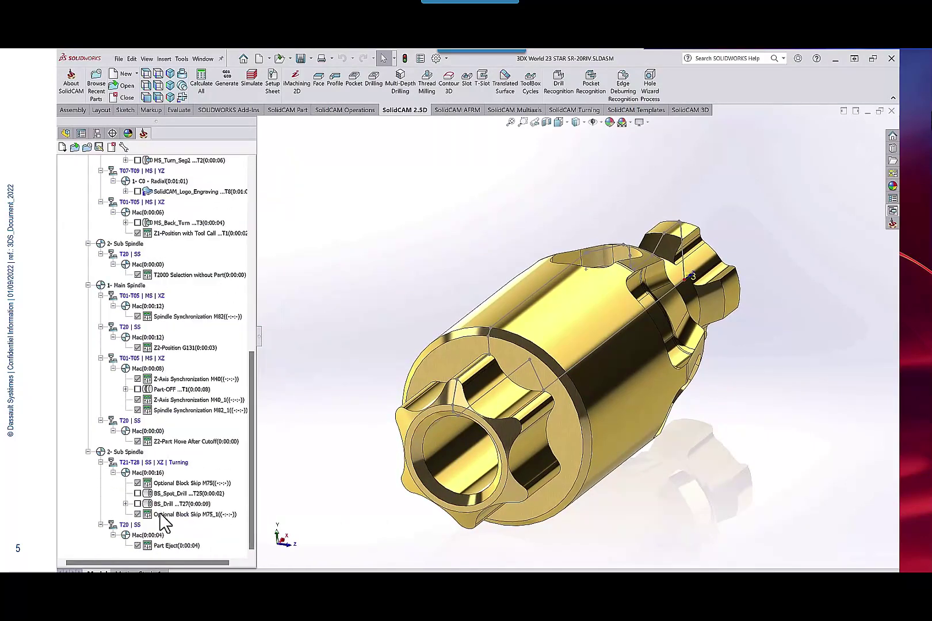
click(160, 514)
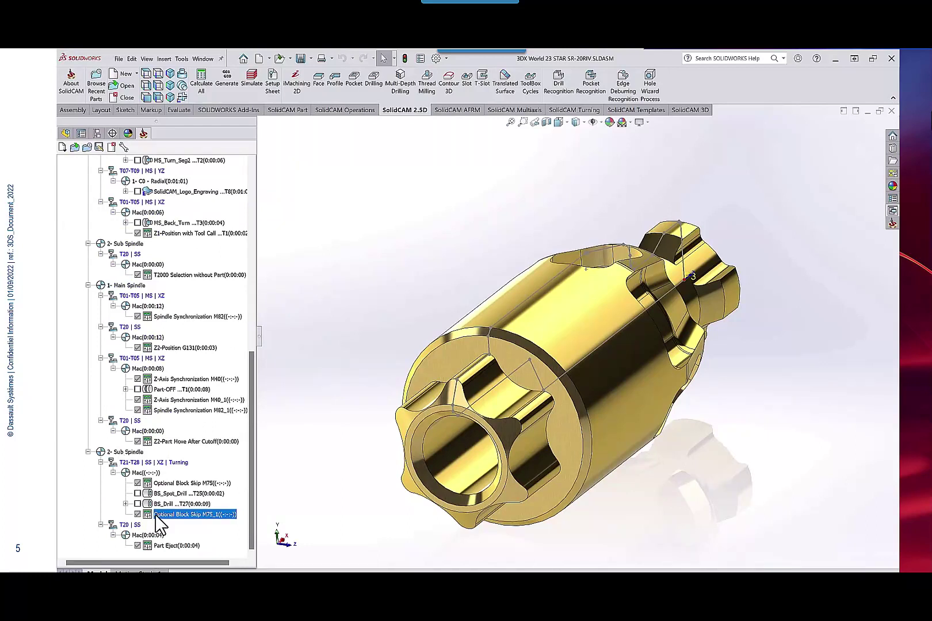
click(892, 211)
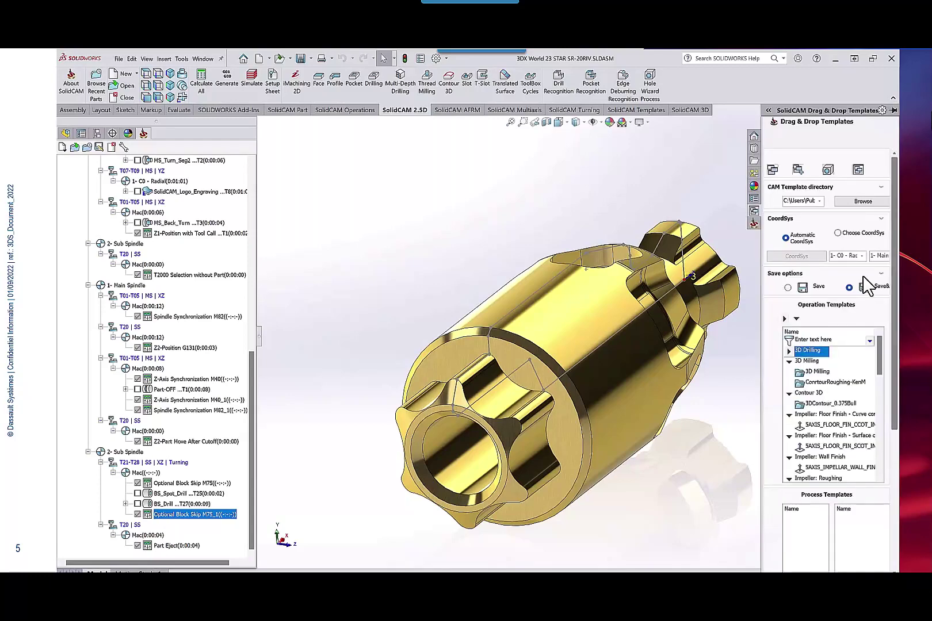
drag(879, 352, 881, 468)
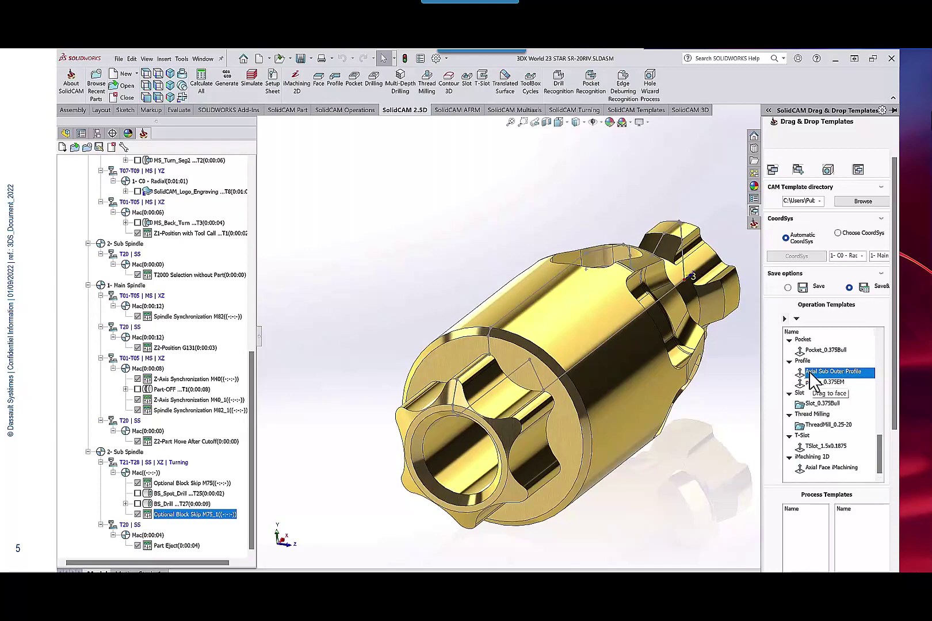
drag(809, 371, 492, 340)
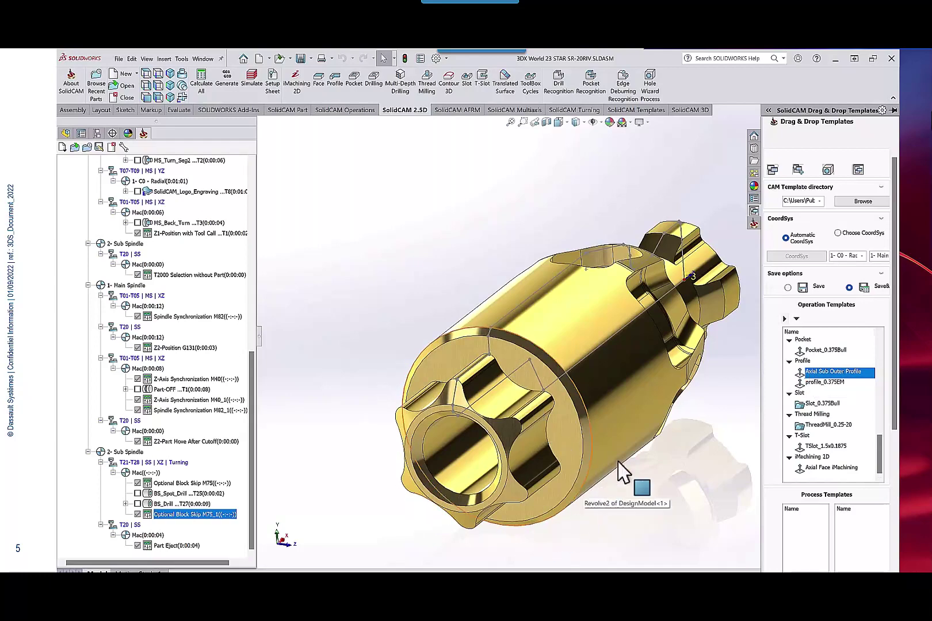
drag(813, 374, 566, 432)
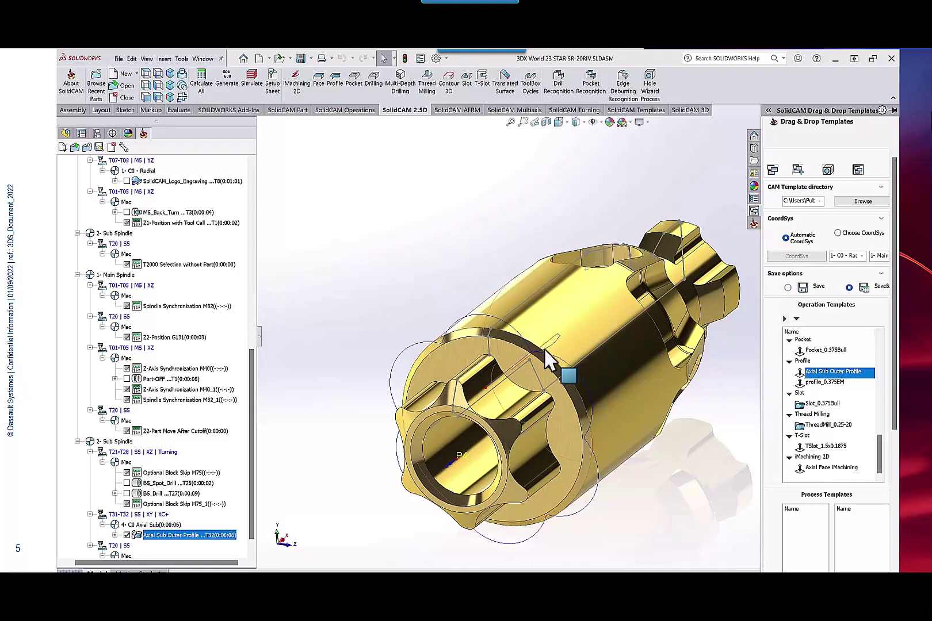
Move the Axial Sub Outer Profile chain's start position to 2.73162% of the whole chain by picking on the shoulder face, and save and calculate the operation.
mouse_move(558, 338)
mouse_down()
mouse_move(555, 354)
mouse_move(501, 391)
mouse_move(514, 387)
mouse_move(521, 359)
mouse_move(571, 402)
mouse_move(517, 388)
mouse_move(519, 395)
mouse_up()
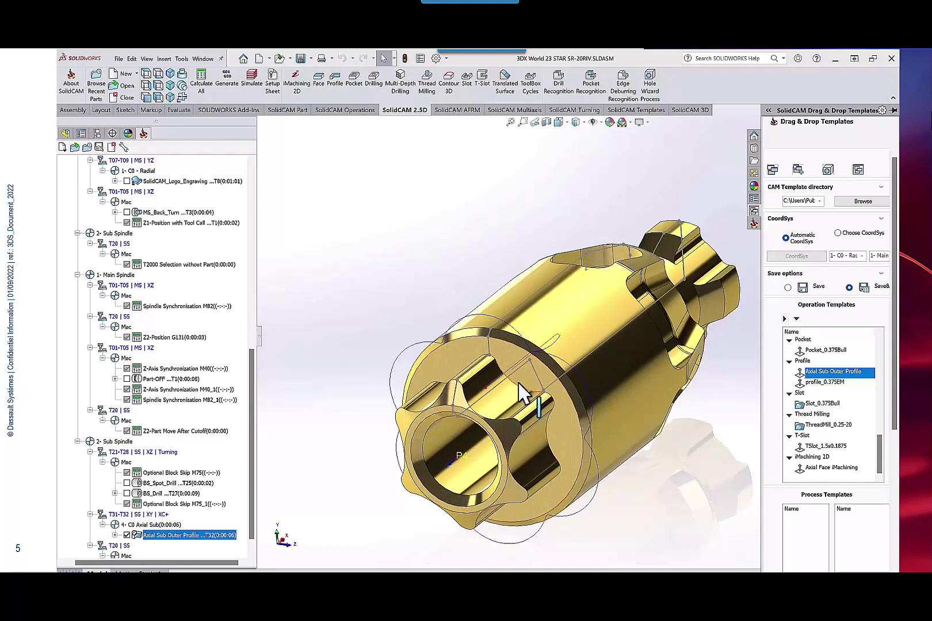
double_click(145, 535)
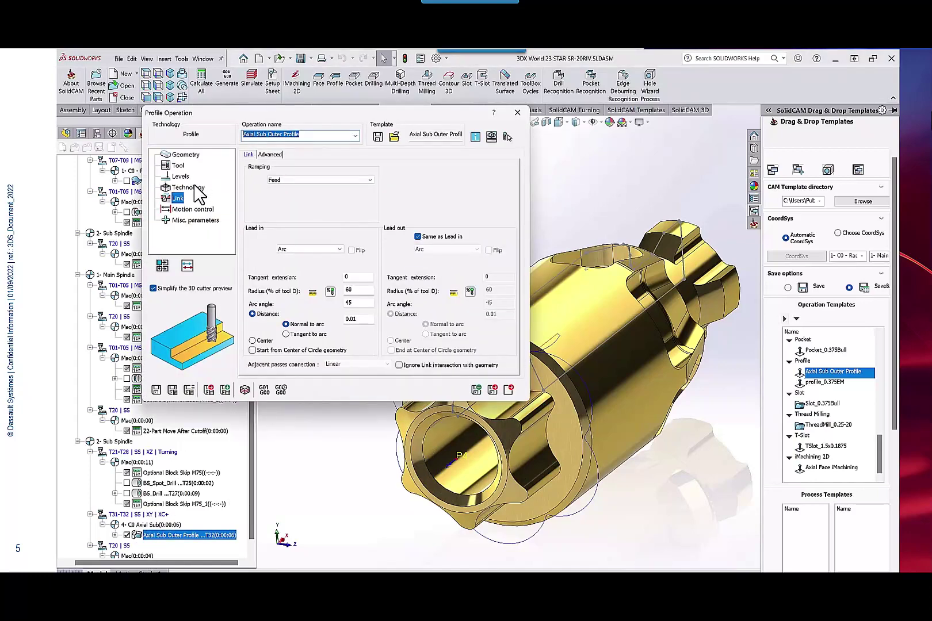
click(194, 187)
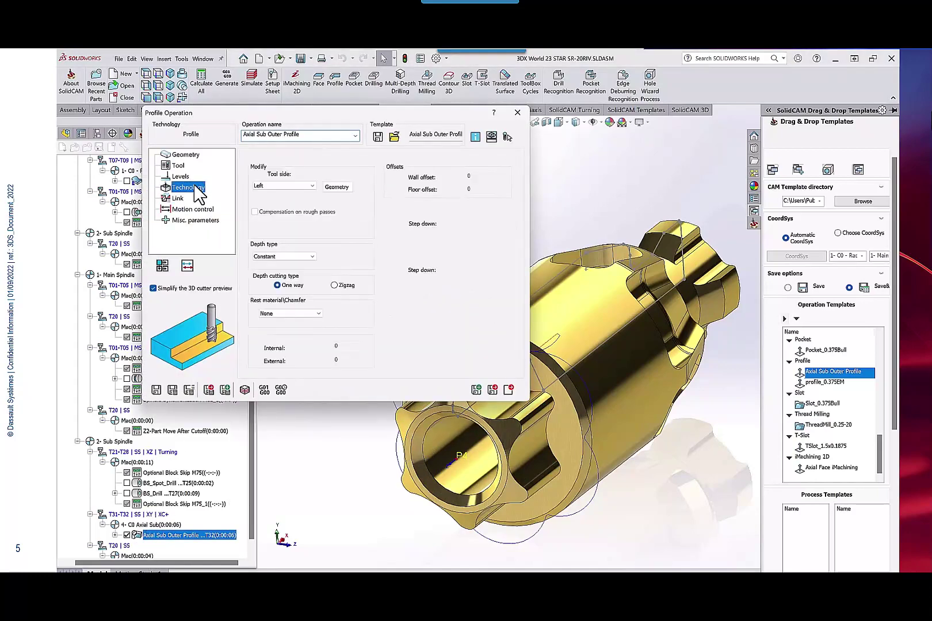
click(337, 187)
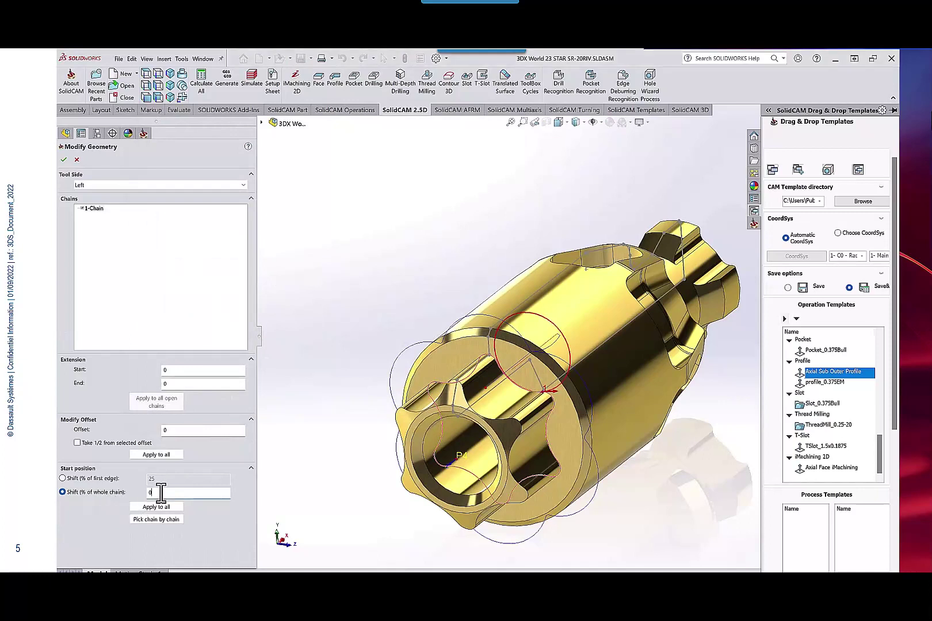
click(557, 411)
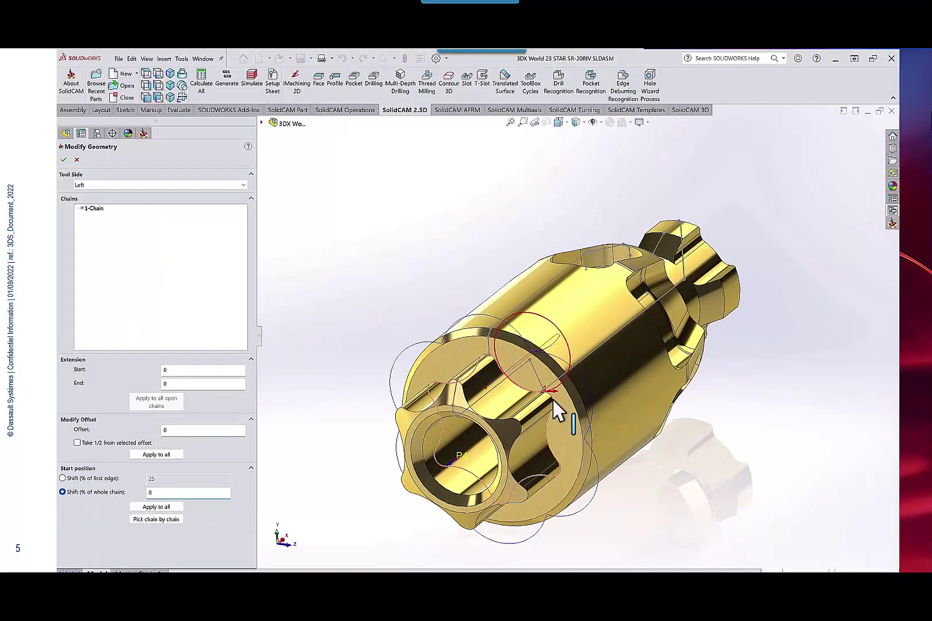
click(474, 502)
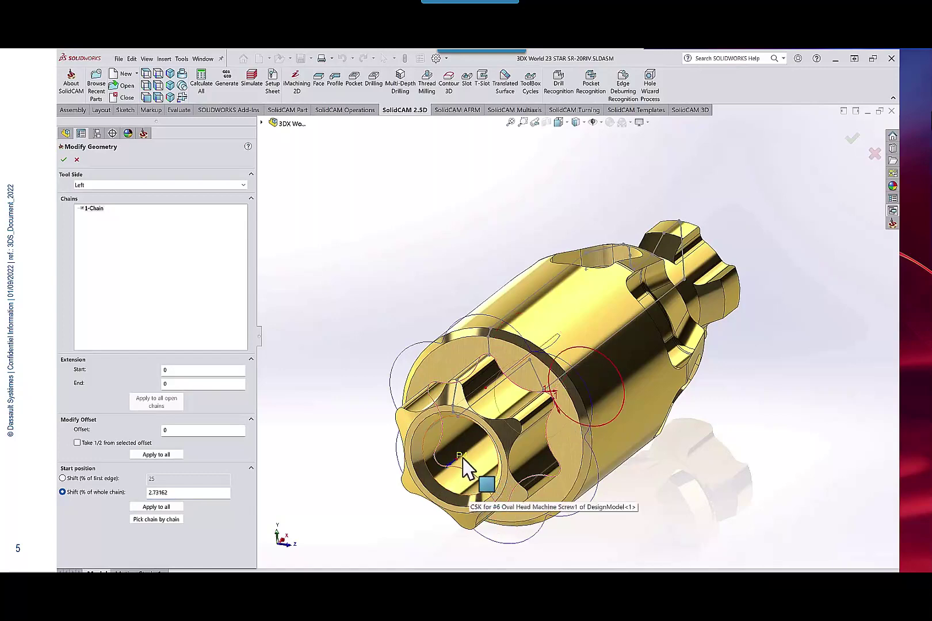
click(64, 160)
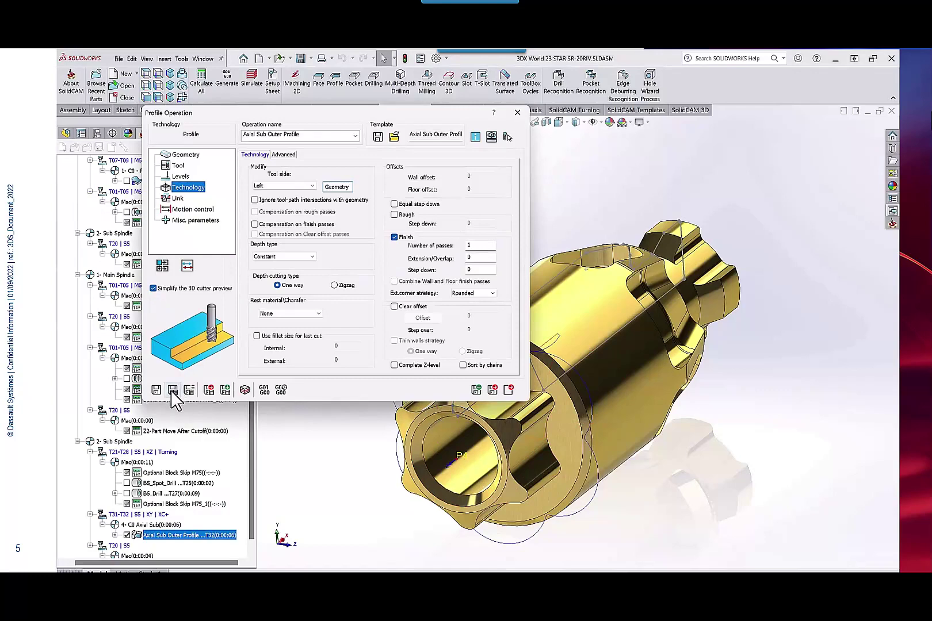
click(172, 391)
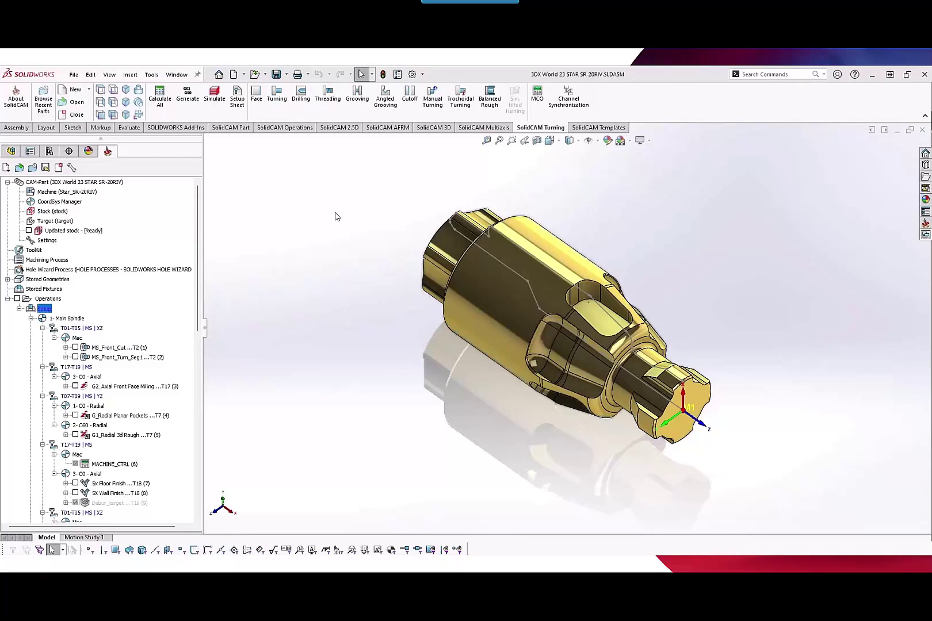
Open channel synchronization and add a new workpiece whose machining starts from Optional Block Skip M75 on the sub spindle path.
click(567, 95)
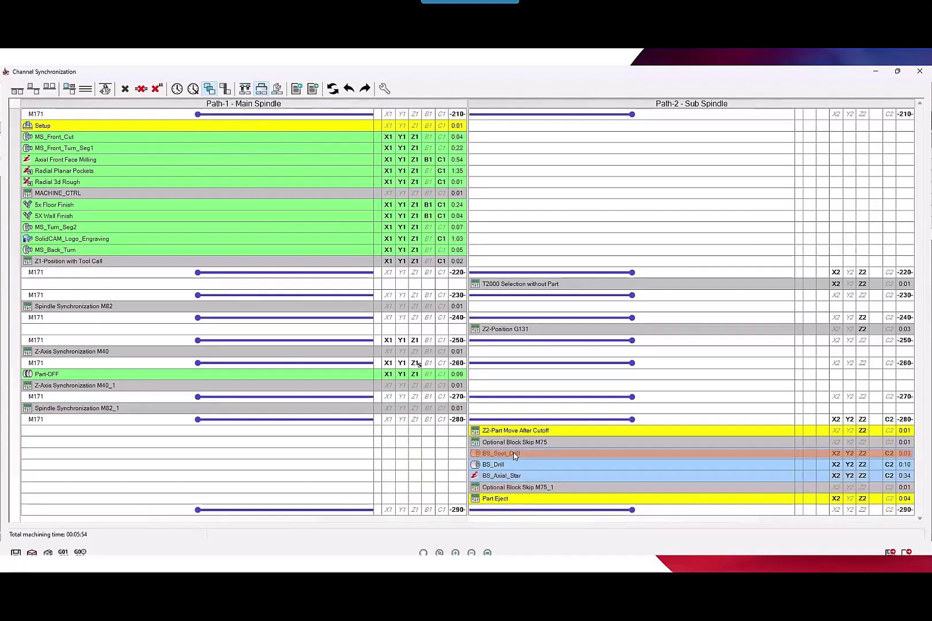
mouse_move(514, 490)
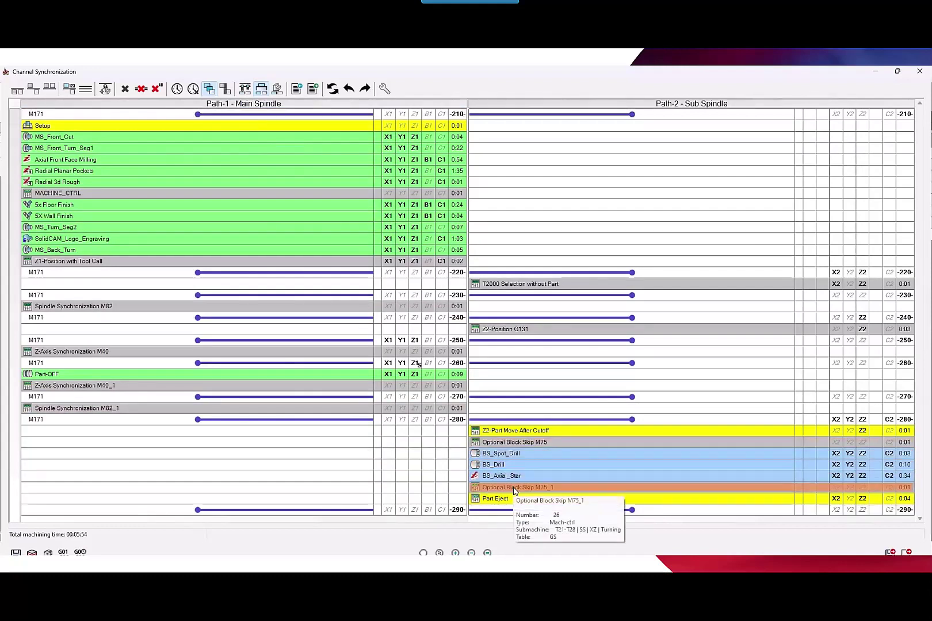
mouse_move(571, 460)
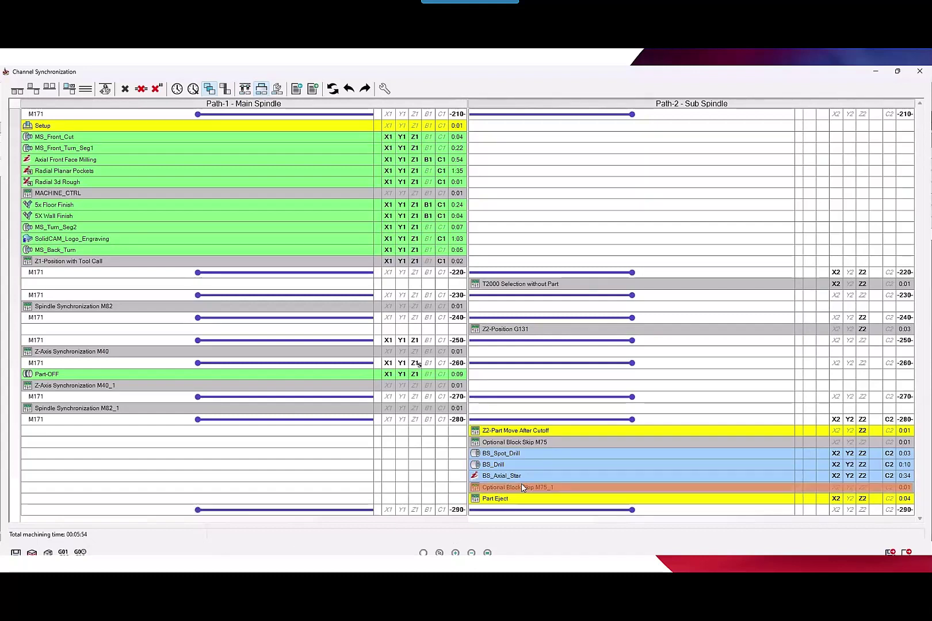
click(530, 444)
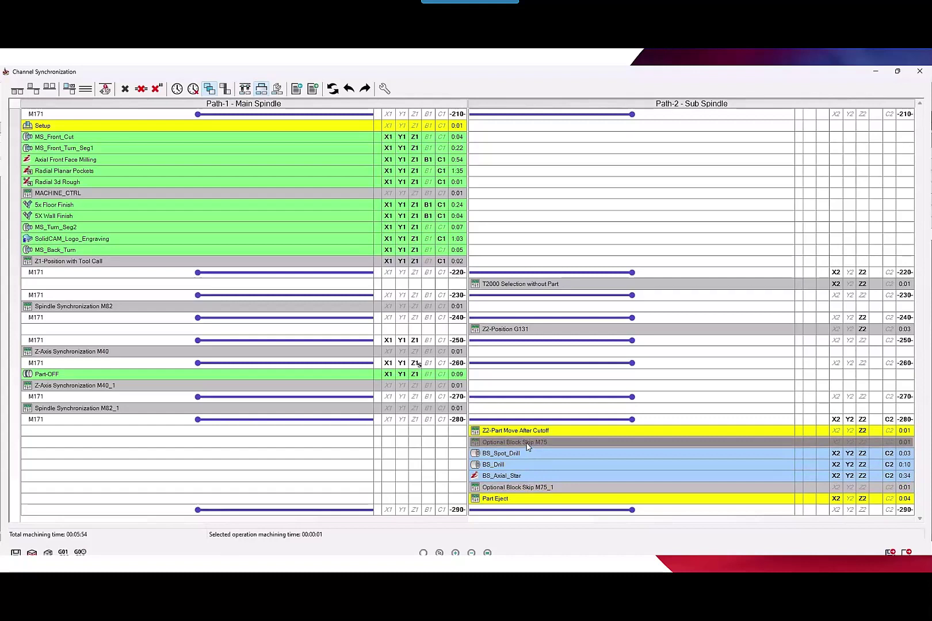
click(104, 89)
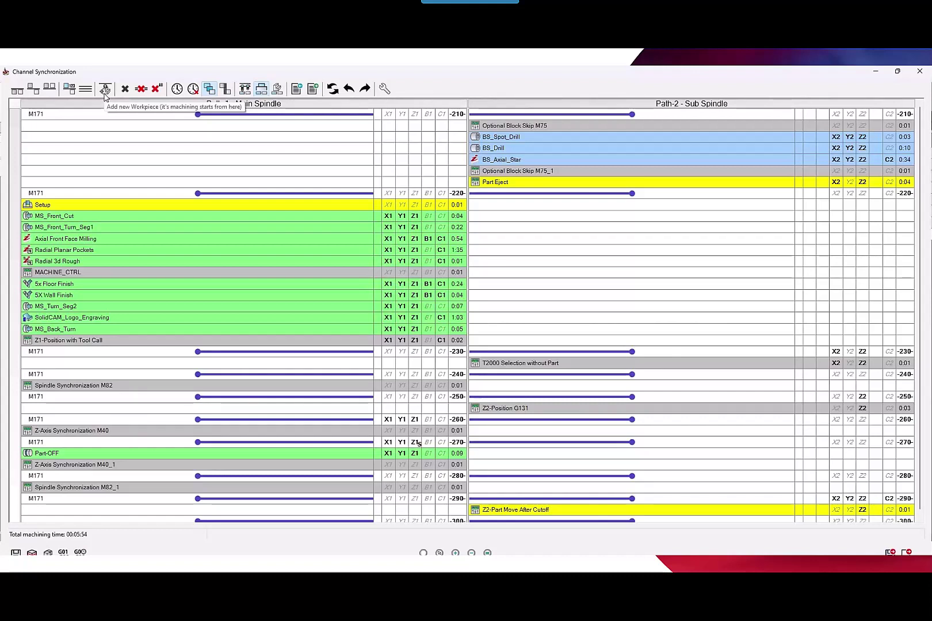
click(105, 94)
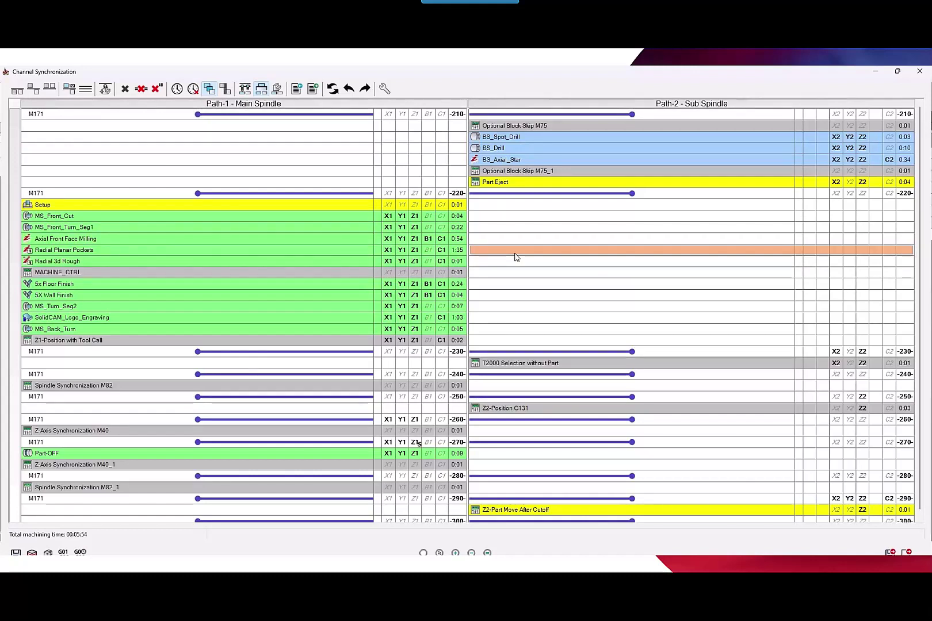
Delete the M171 synchronization between Part Eject and Setup to overlap the sub spindle operations with the main spindle operations.
click(491, 195)
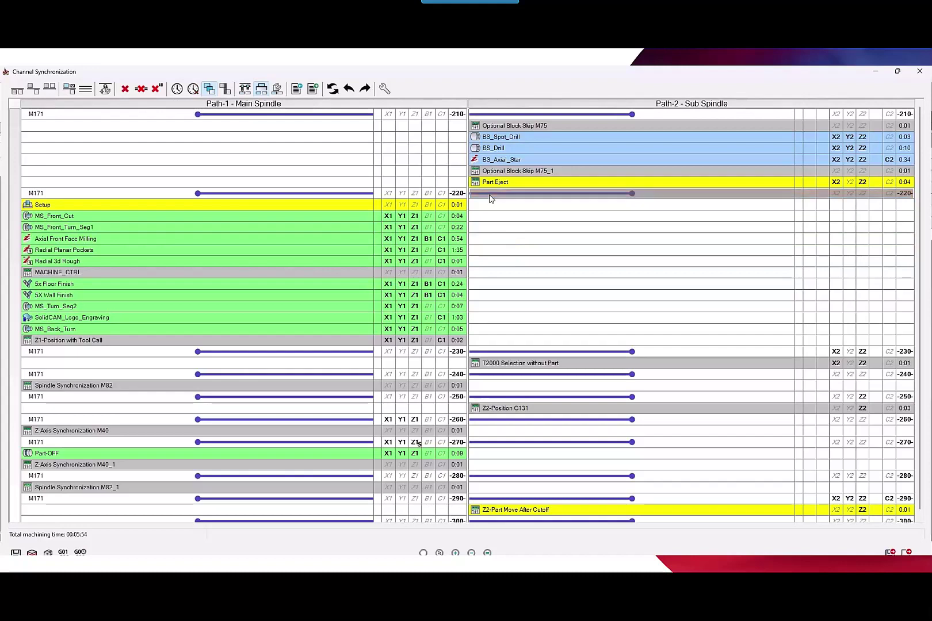
click(125, 90)
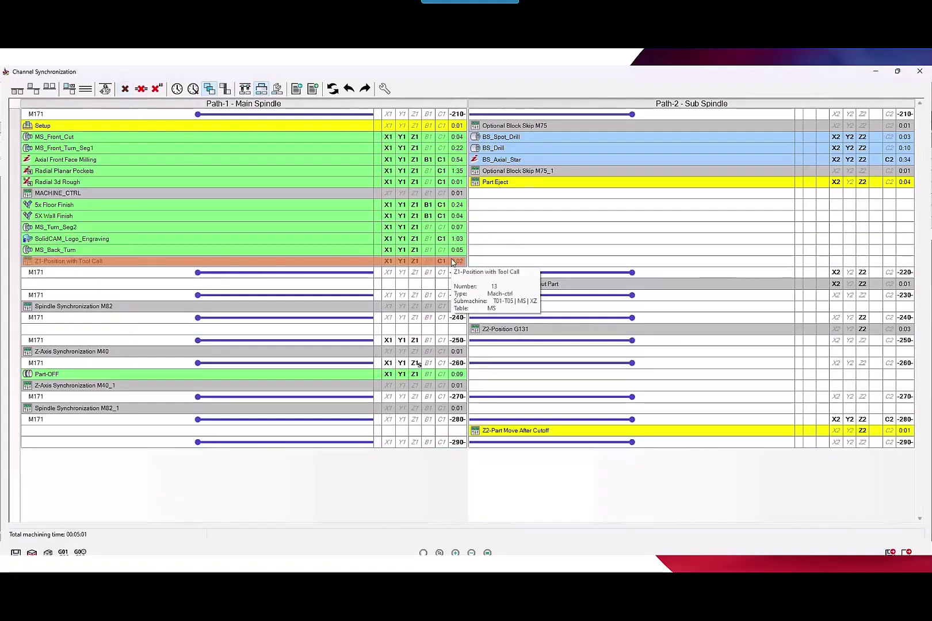
drag(452, 262, 524, 151)
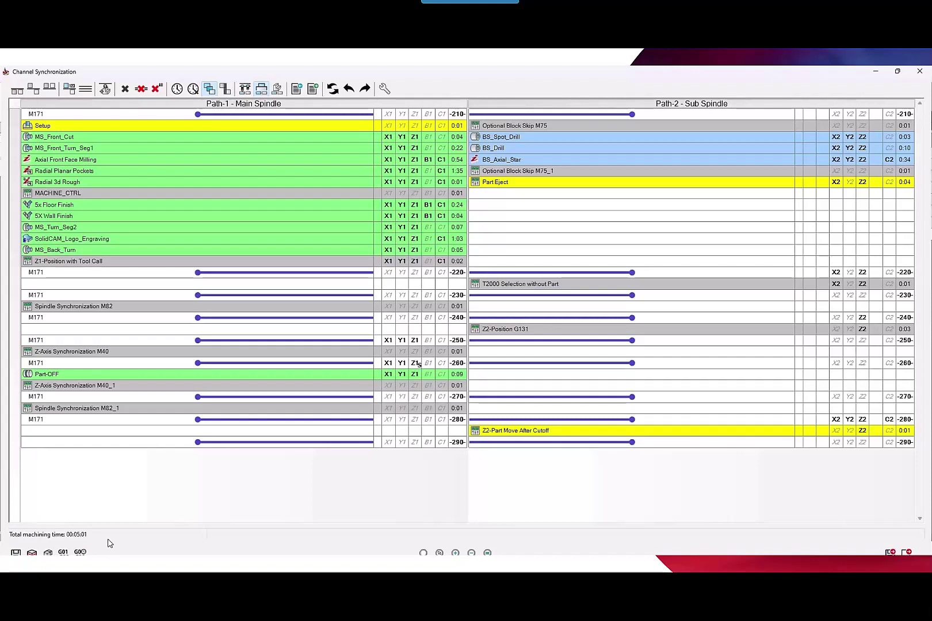
Synchronize Radial Planar Pockets on the main spindle with BS_Drill on the sub spindle.
click(234, 173)
ctrl+click(524, 150)
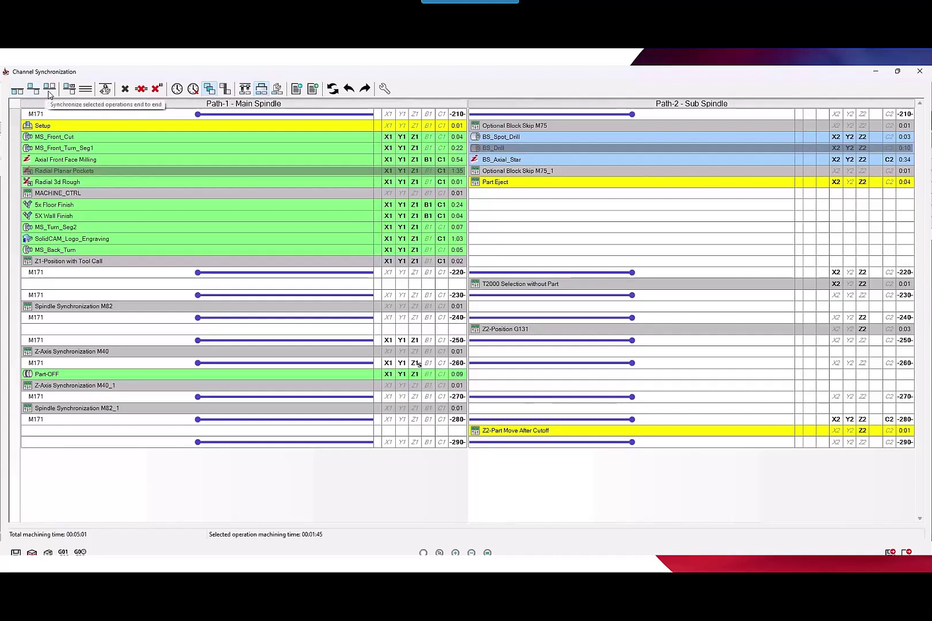
click(13, 92)
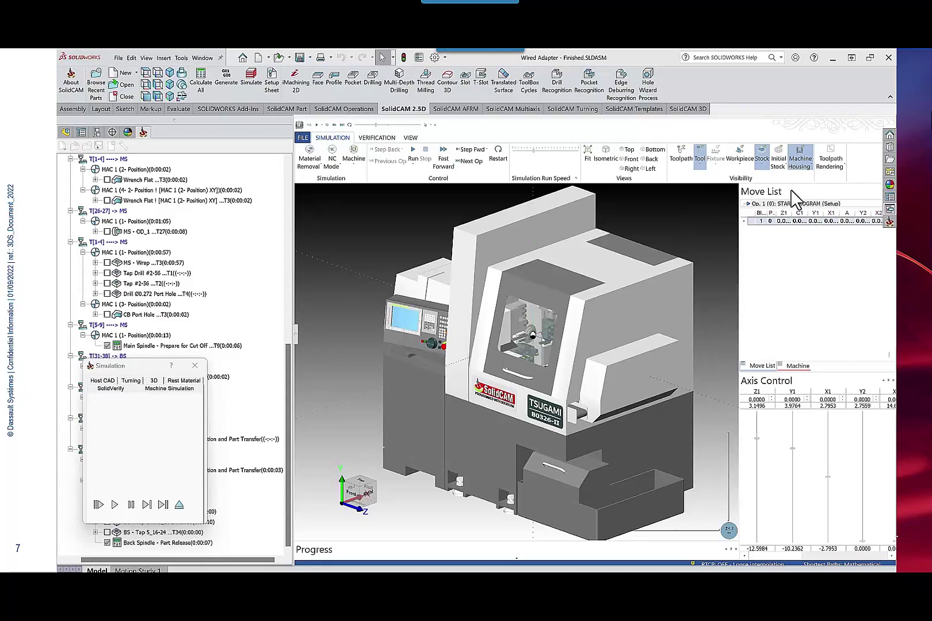
Hide the machine housing in the Tsugami B0326-II machine simulation to expose the spindles and tool posts.
click(800, 165)
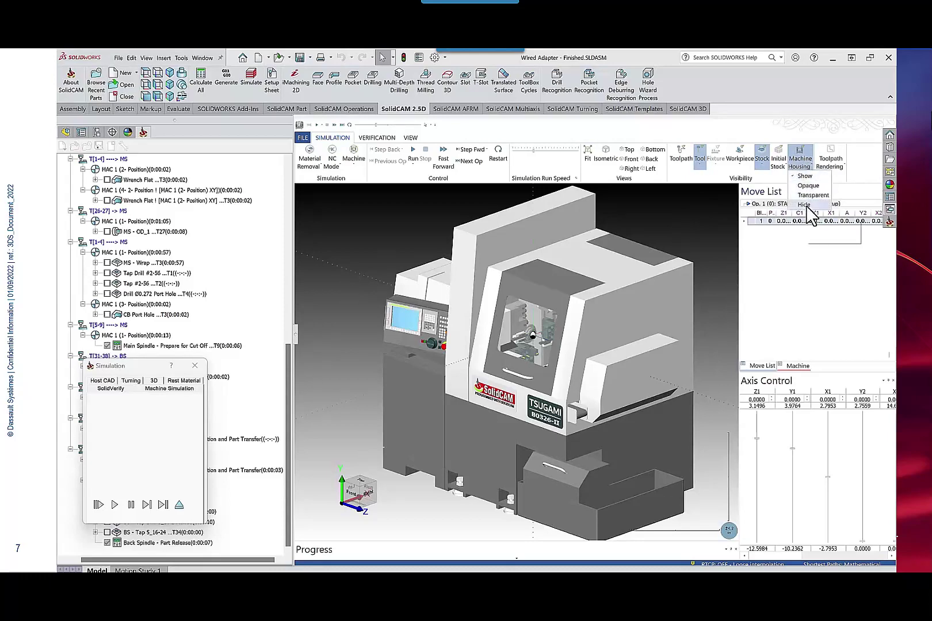
click(804, 204)
scroll(645, 325, up, 2)
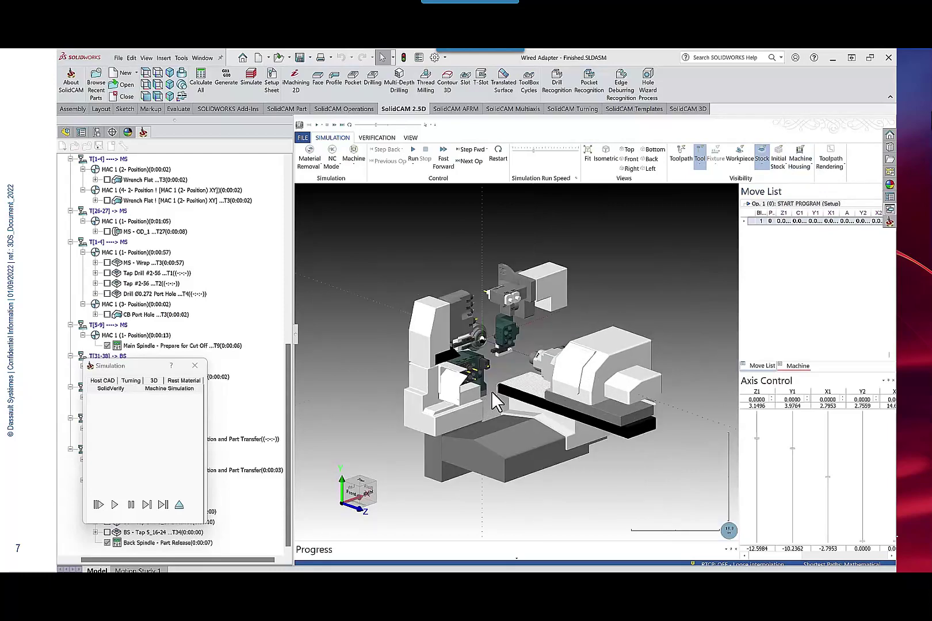
Split the simulation display into three viewports with closer views of the guide bushing and the machine, and run the simulation.
click(410, 138)
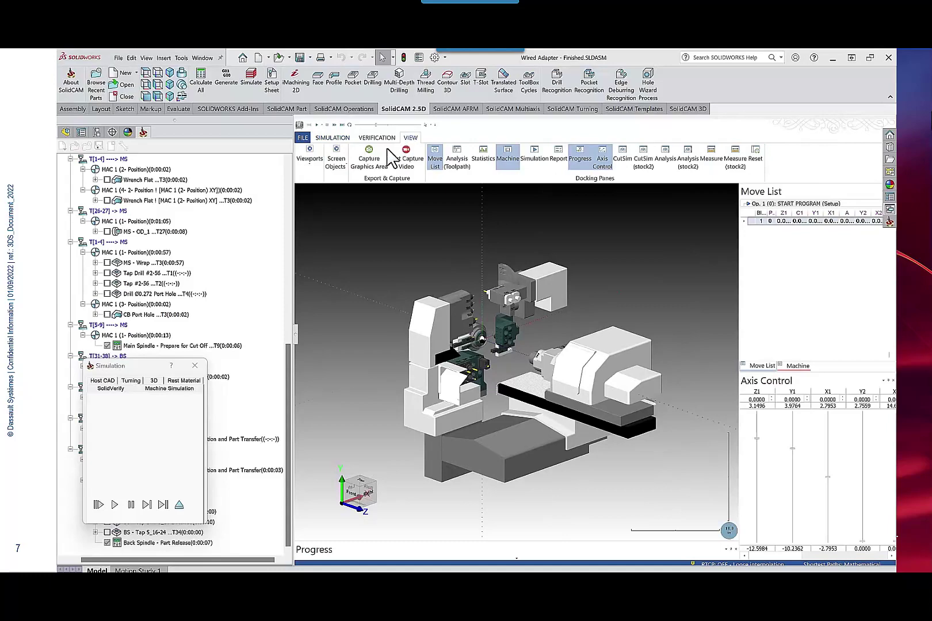
click(309, 156)
click(355, 192)
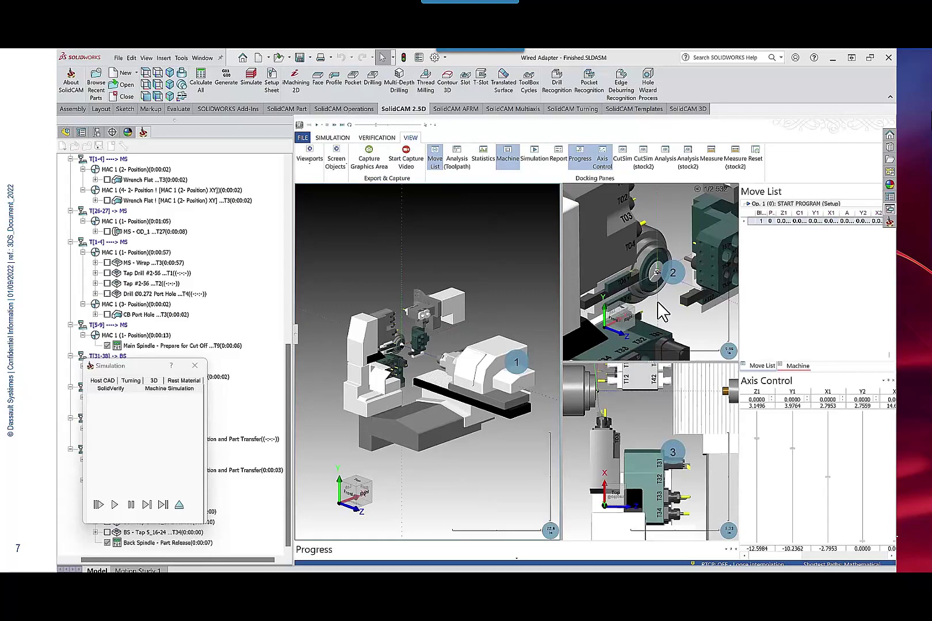
scroll(651, 273, up, 2)
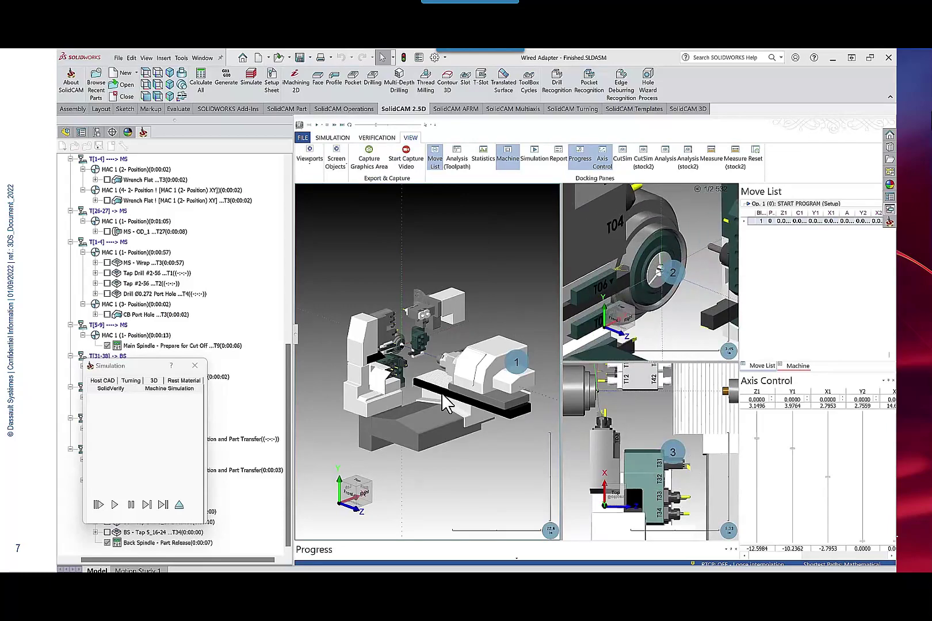
scroll(441, 393, up, 2)
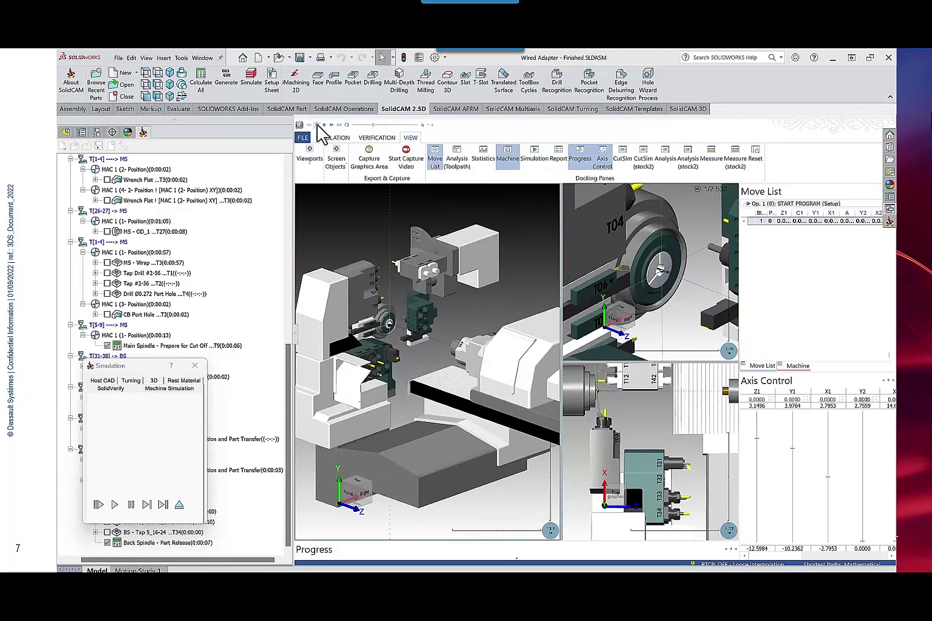
click(316, 125)
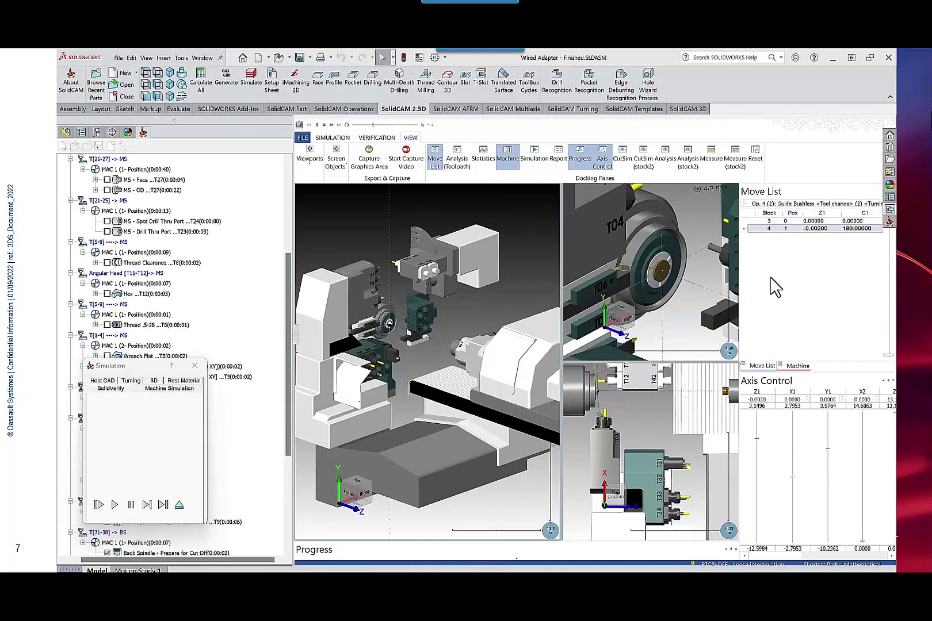